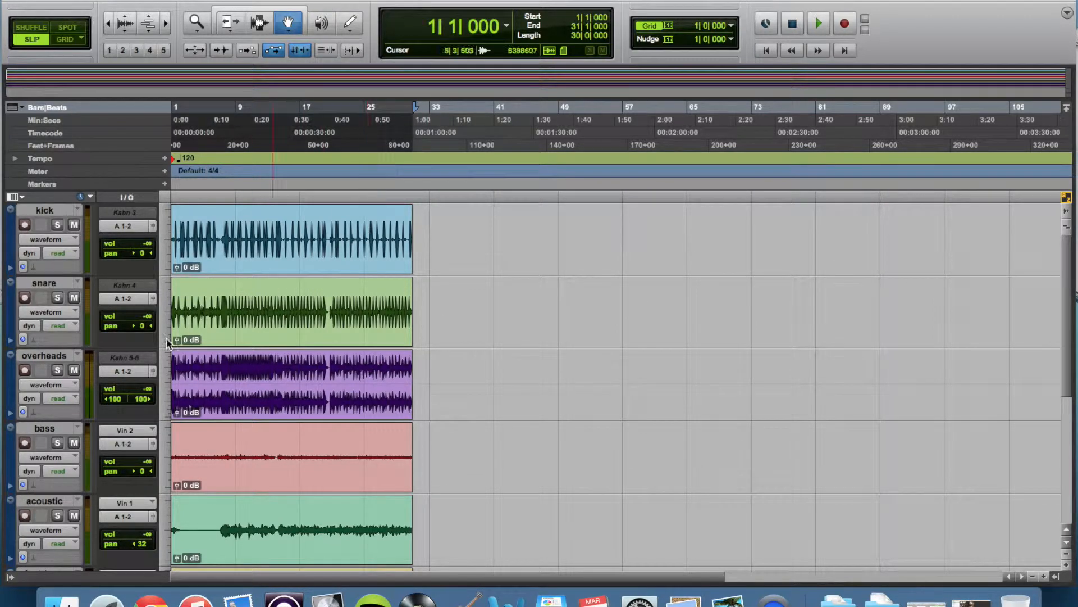
Look through the track list, select the snare clip briefly, and leave the whole kick clip selected with the Grabber tool
scroll(478, 428, "down", 5)
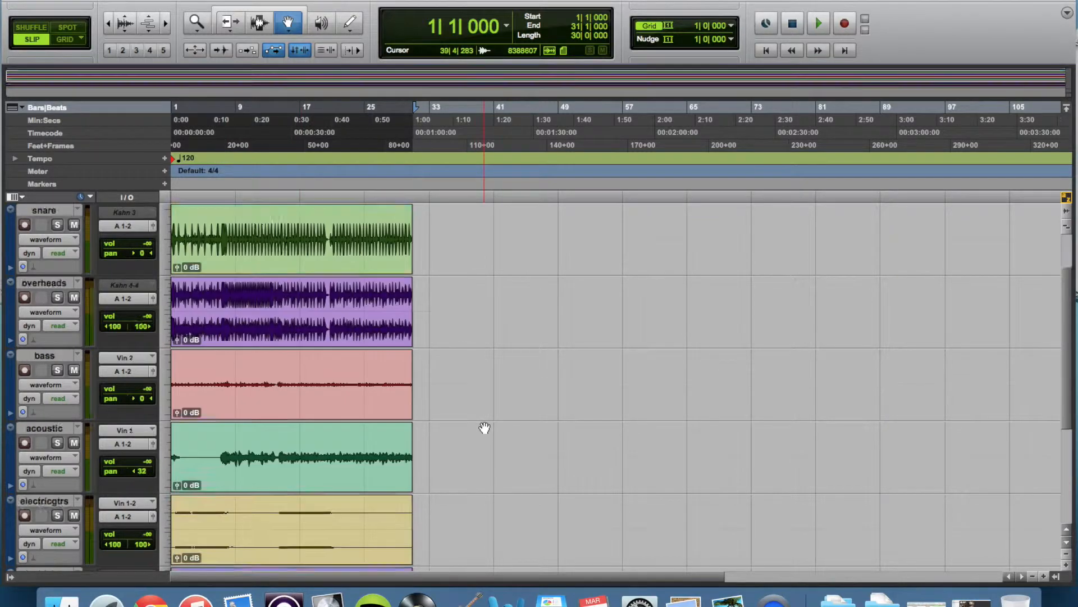
scroll(484, 428, "up", 5)
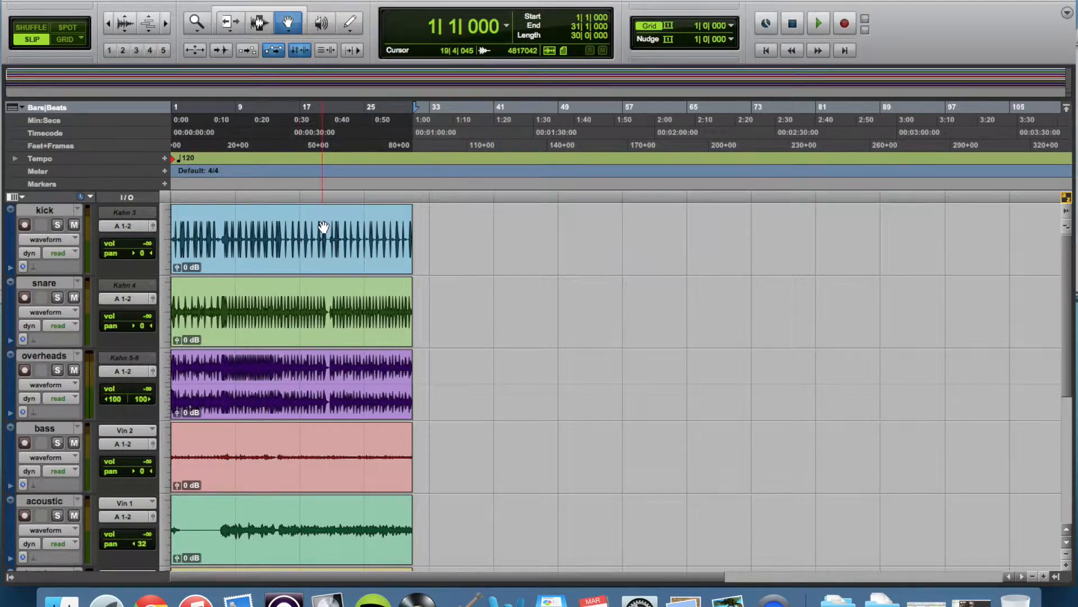
left_click(267, 238)
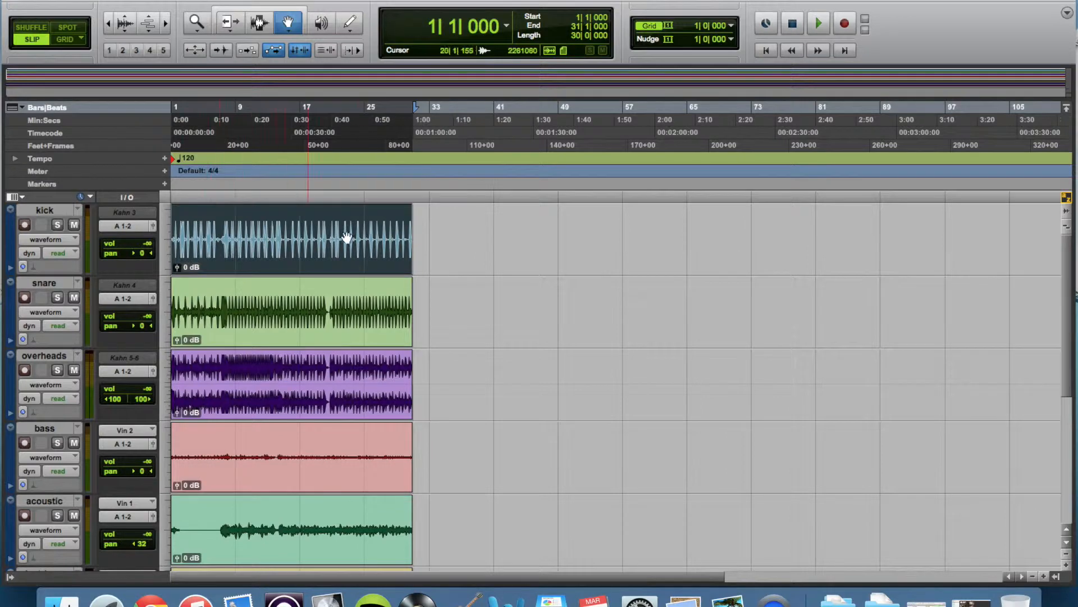
left_click(330, 319)
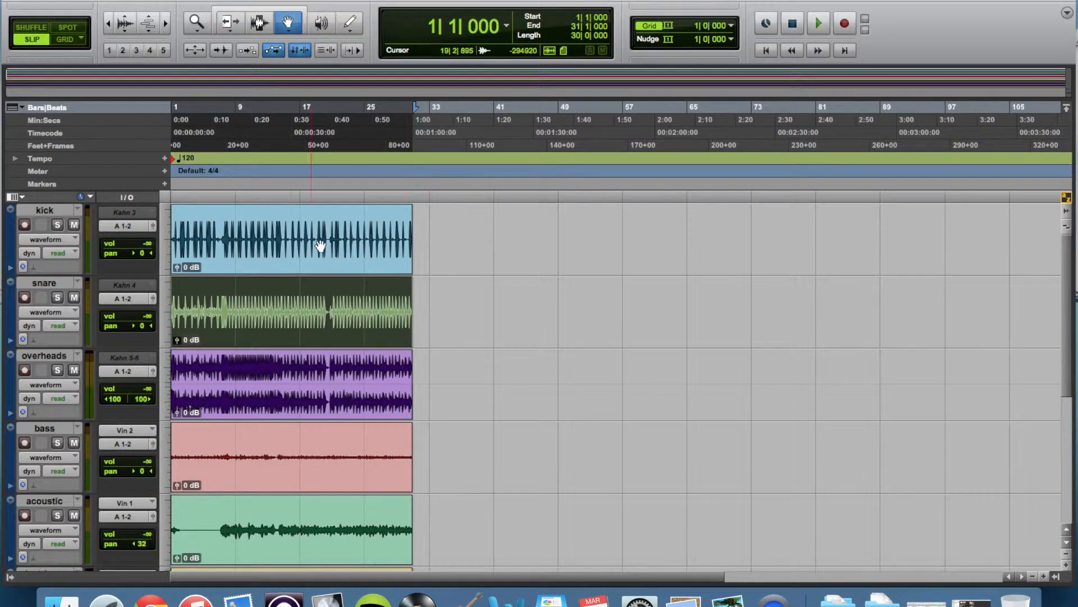
left_click(267, 239)
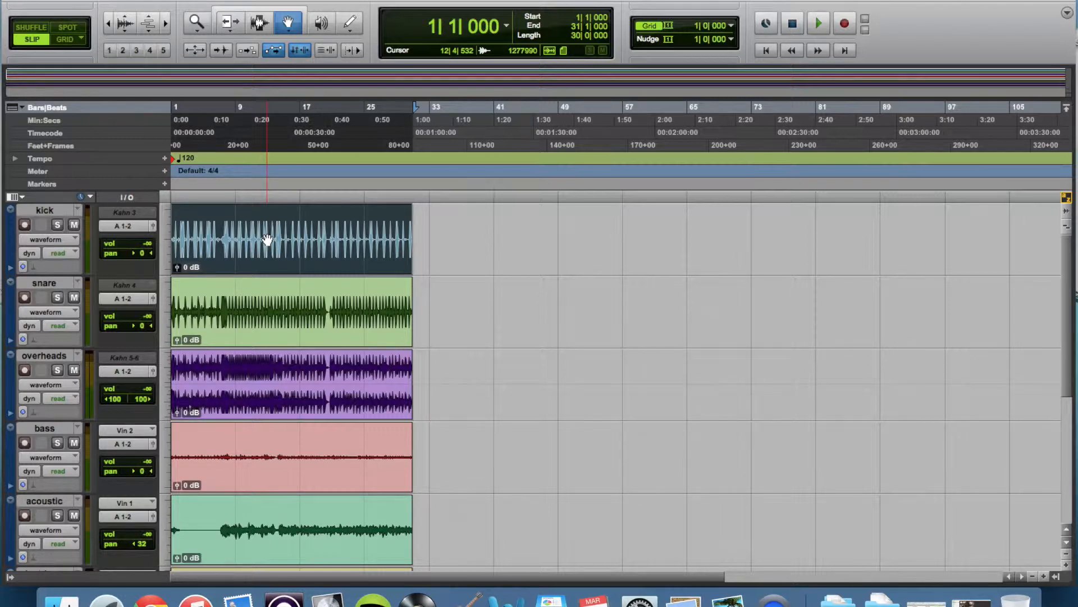
mouse_move(267, 238)
left_mouse_down()
mouse_move(340, 240)
mouse_move(257, 238)
left_mouse_up()
Solo the kick track, try the solo on the snare track, and clear both solos
left_click(57, 225)
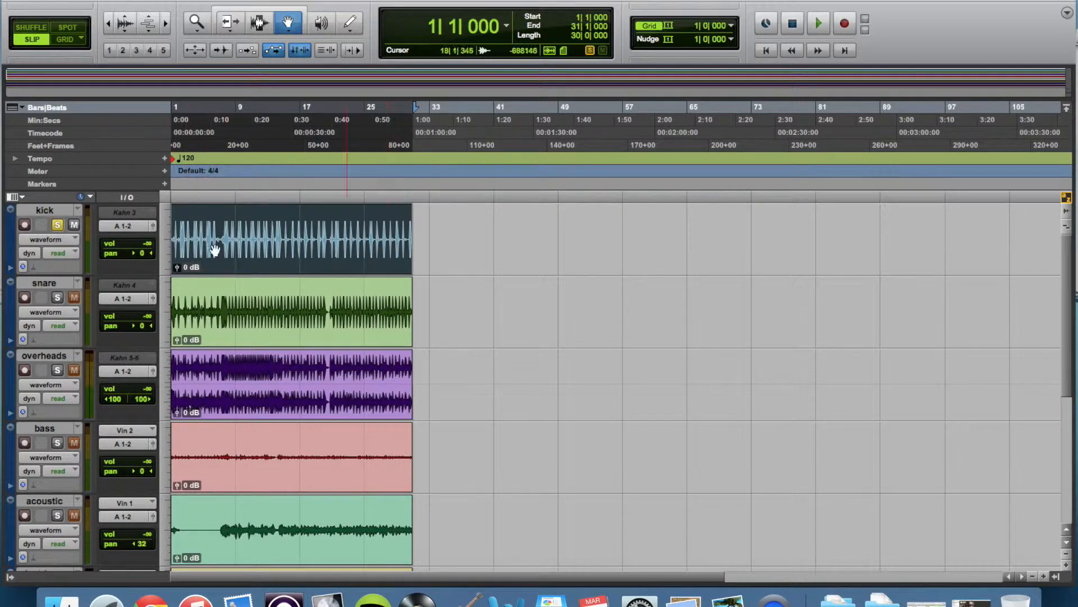
left_click(57, 298)
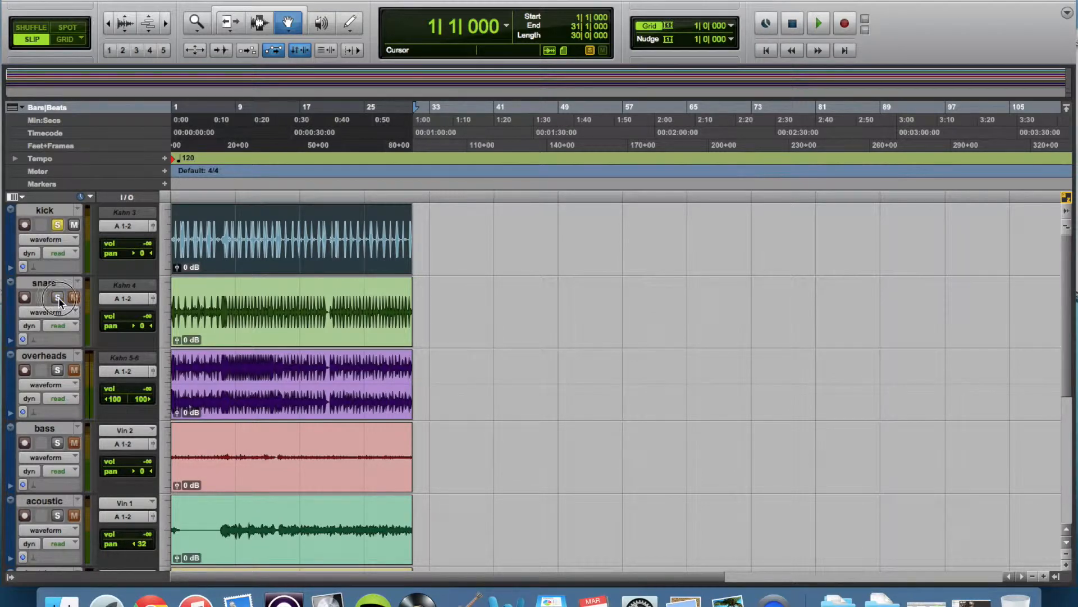
left_click(58, 226)
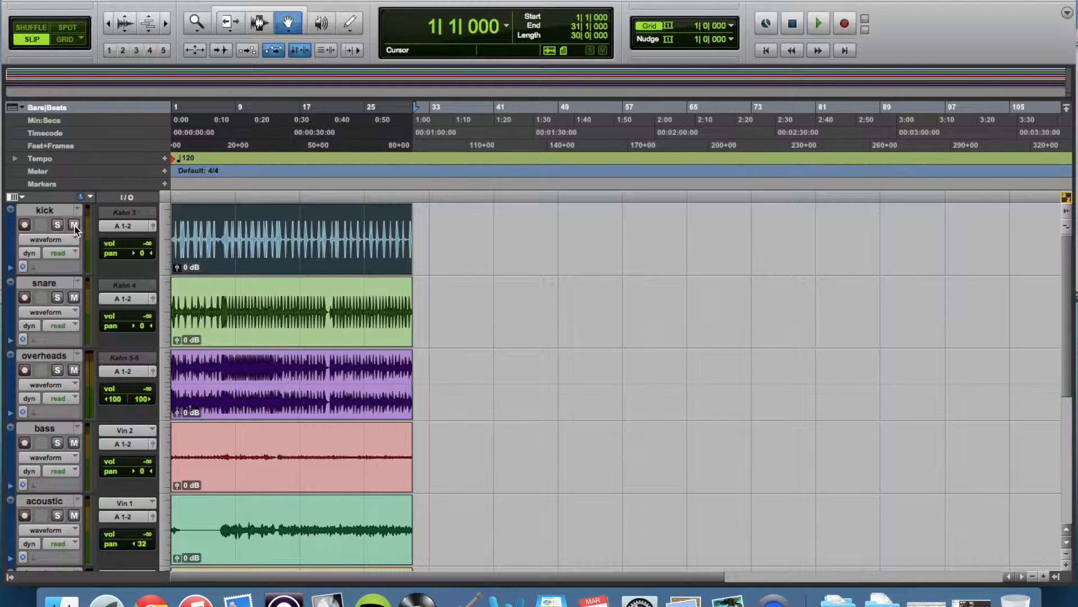
Mute the kick and snare tracks and unmute both again
left_click(74, 225)
left_click(74, 297)
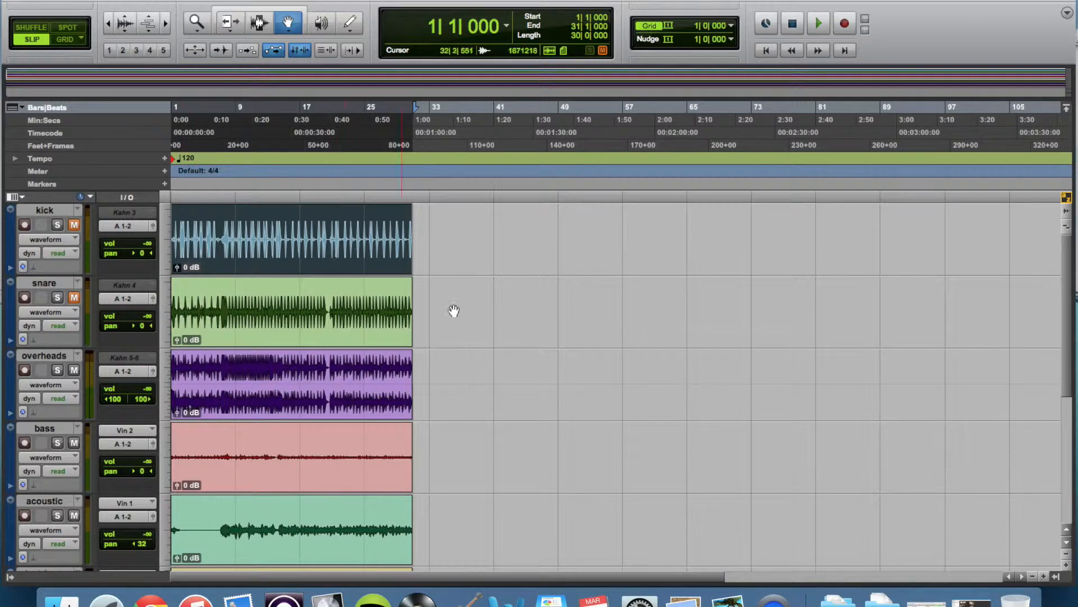
left_click(73, 298)
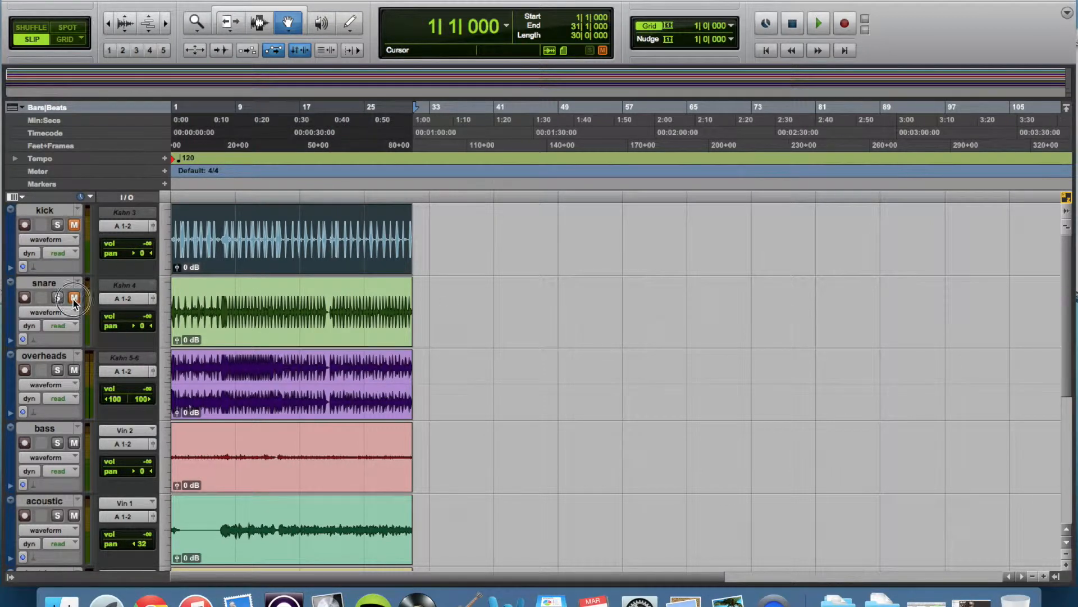
left_click(74, 225)
Review the remaining tracks down to the Master track and deselect the kick clip
scroll(477, 361, "down", 5)
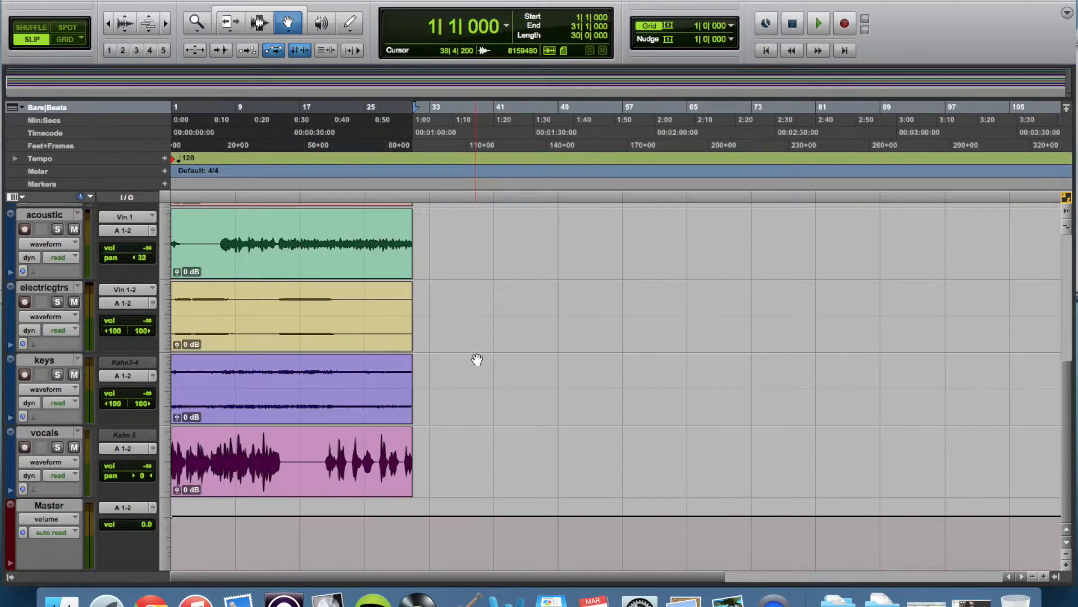
scroll(477, 360, "up", 5)
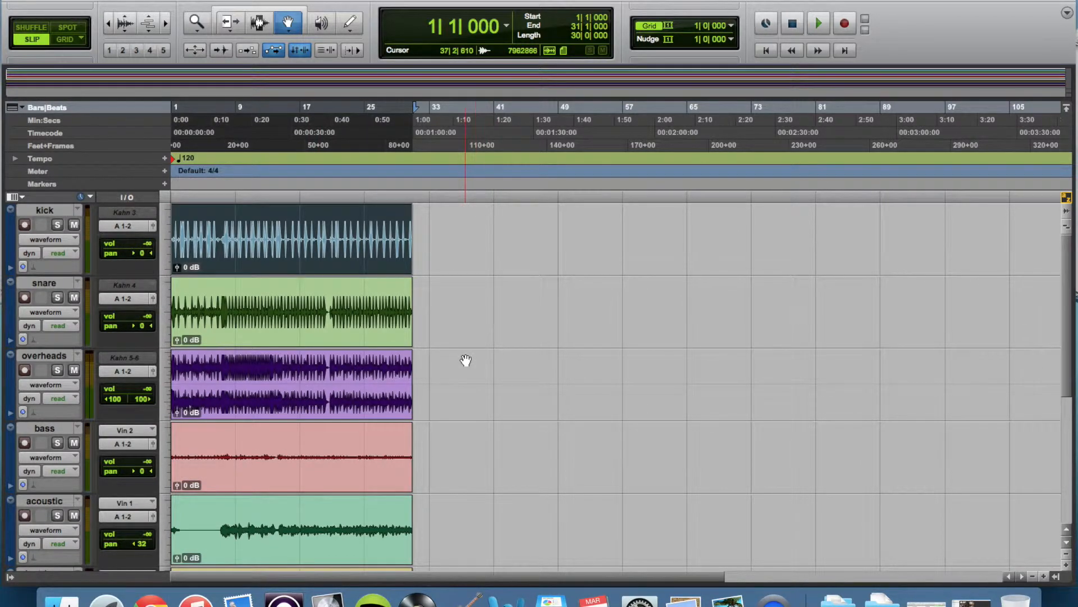
left_click(542, 312)
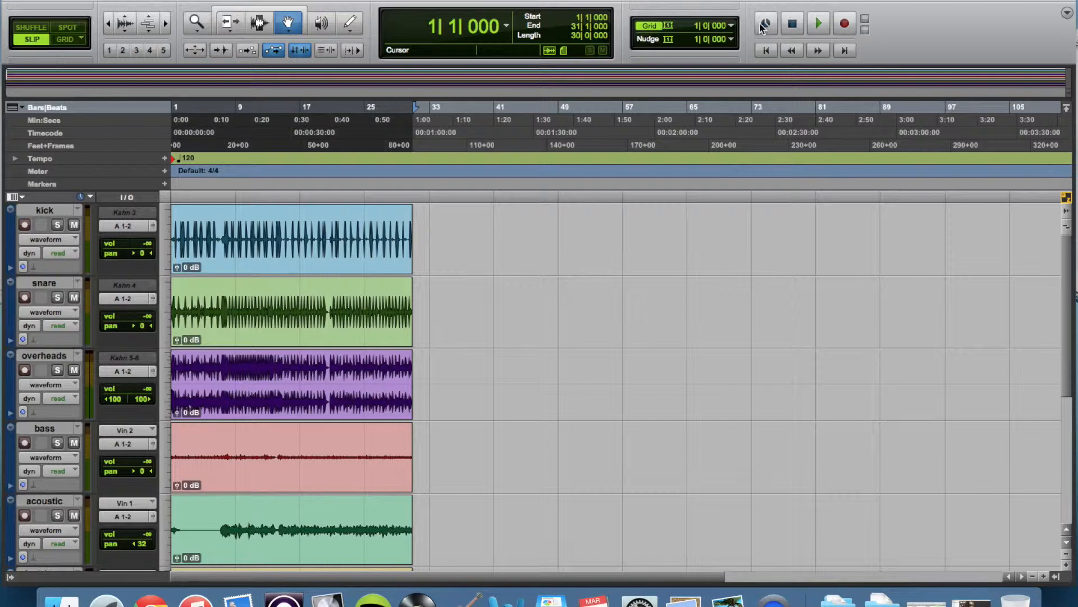
Hide the transport controls in the Edit window and show them again
left_click(1066, 13)
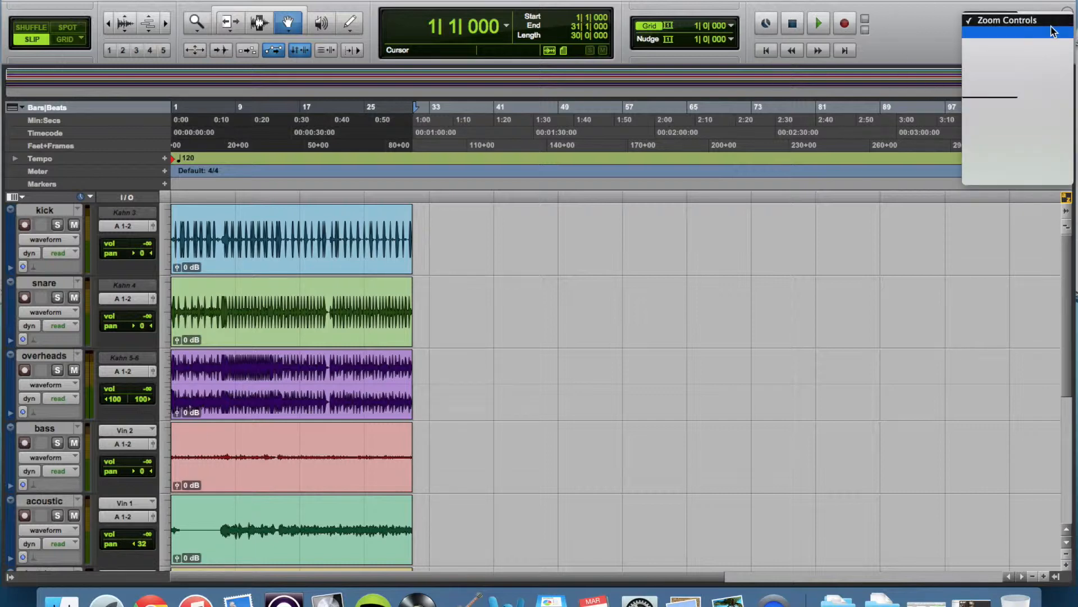
left_click(1003, 32)
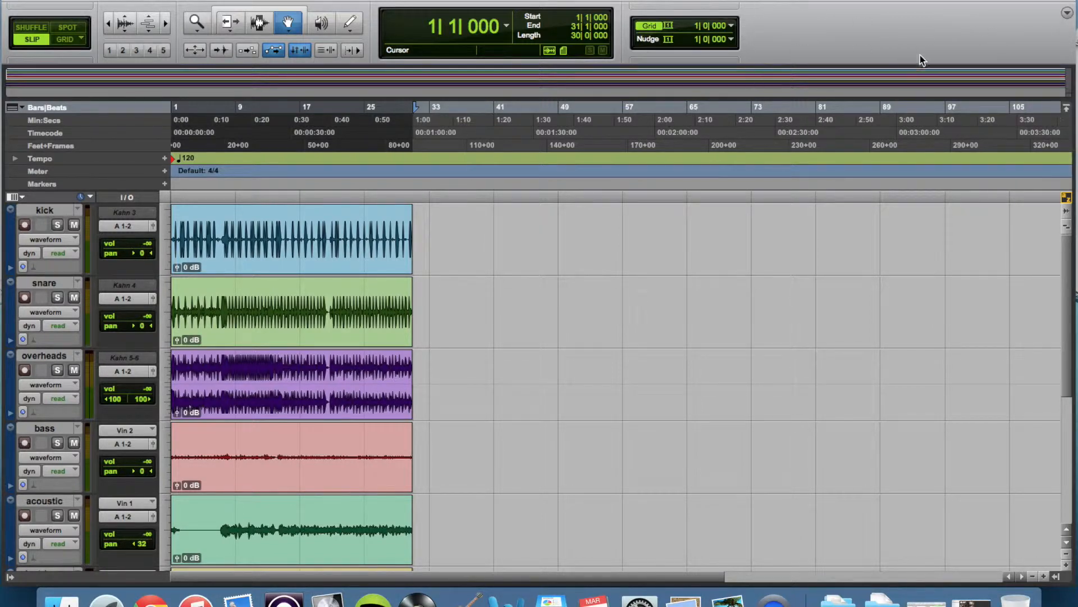
left_click(1067, 12)
left_click(1002, 32)
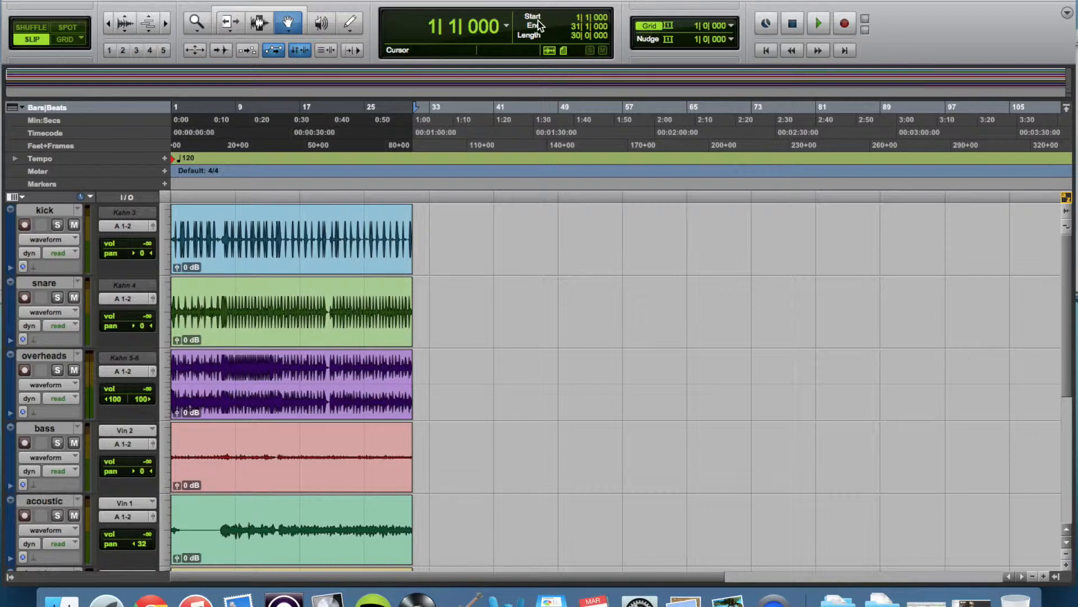
Open the floating Transport window, return to the start of the session, and close the window
left_click(497, 0)
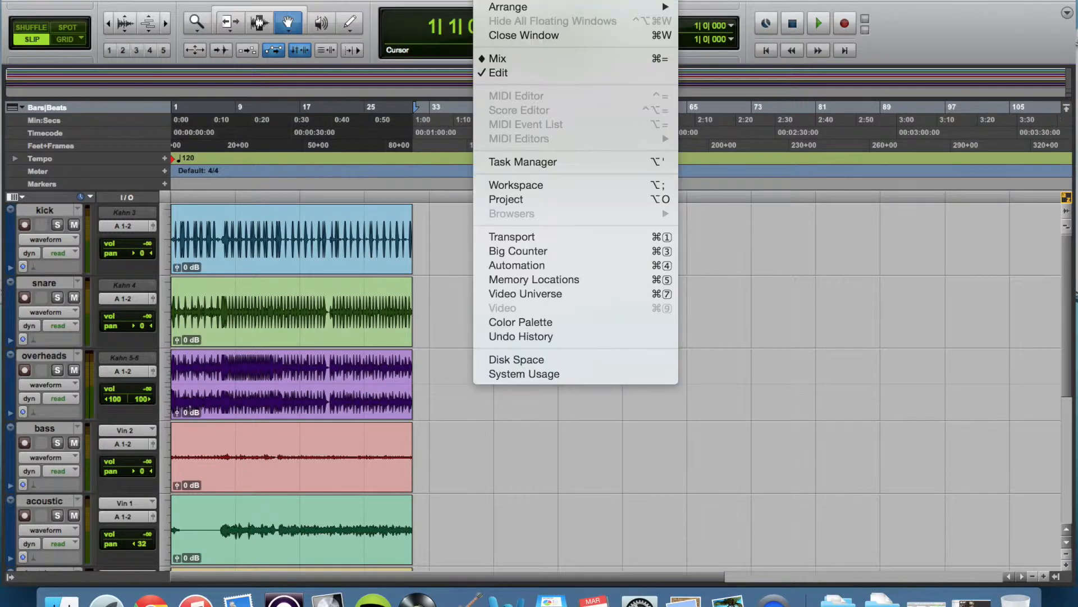
left_click(584, 242)
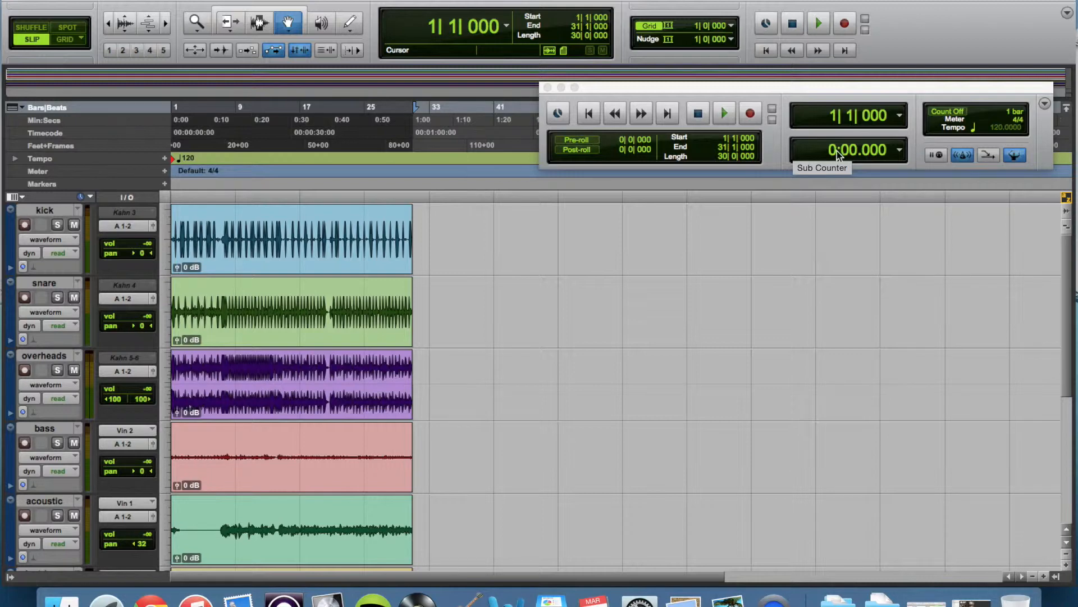
left_click(588, 114)
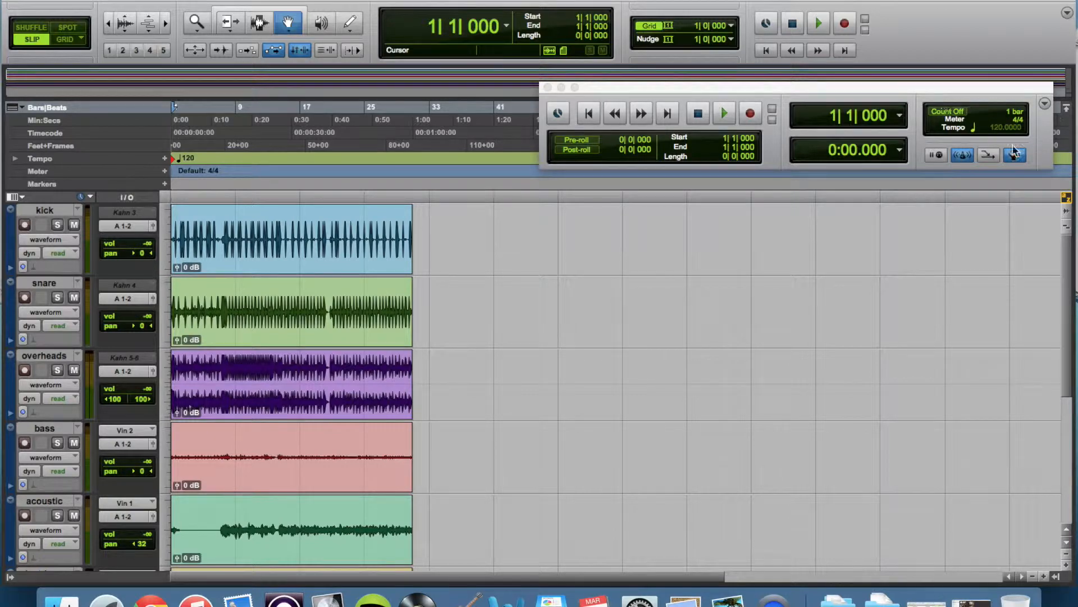
left_click(547, 88)
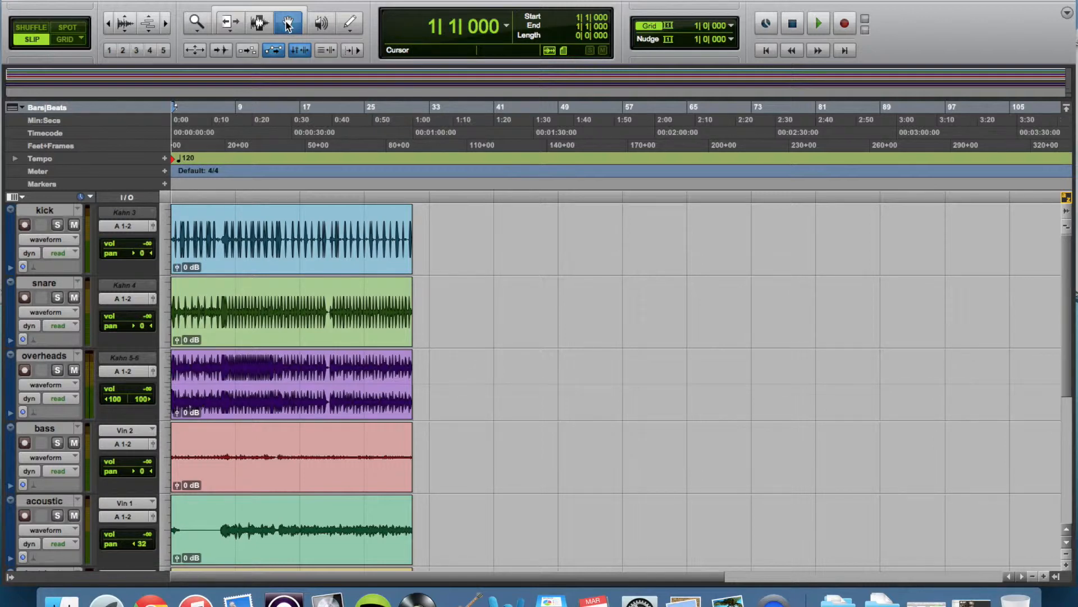
Move the snare clip forward along the timeline with the Grabber tool and bring it back to the session start
left_click(318, 230)
left_click(306, 308)
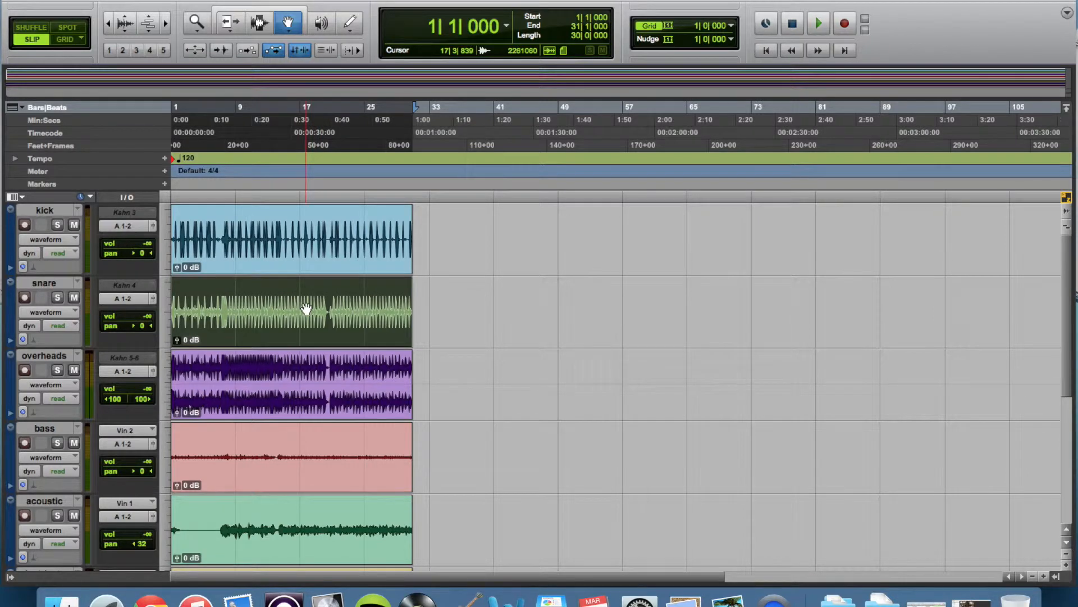
left_click_drag(306, 309, 418, 306)
left_click_drag(422, 312, 302, 298)
scroll(569, 469, "down", 2)
scroll(569, 470, "up", 2)
Select the kick audio from 7|1|143 to 17|1|262 with the Selector tool
left_click(259, 25)
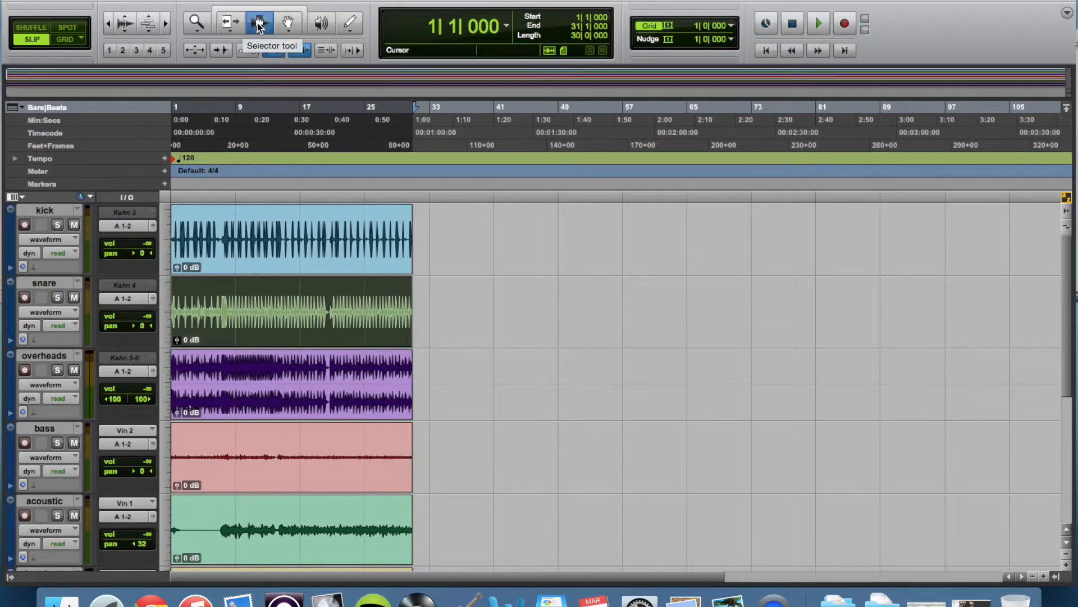
left_click(220, 243)
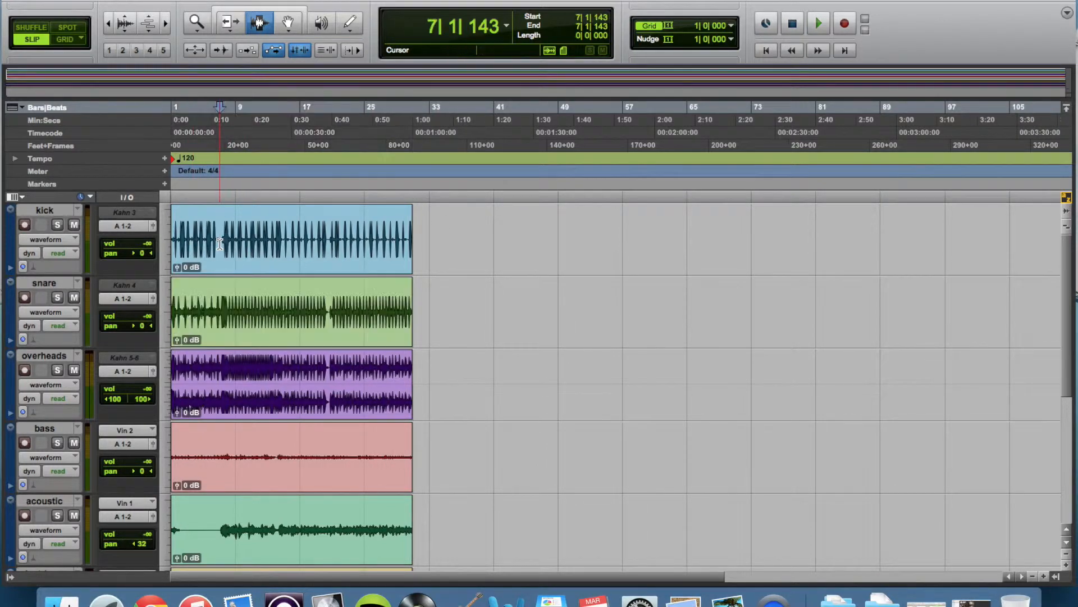
left_click_drag(219, 242, 301, 243)
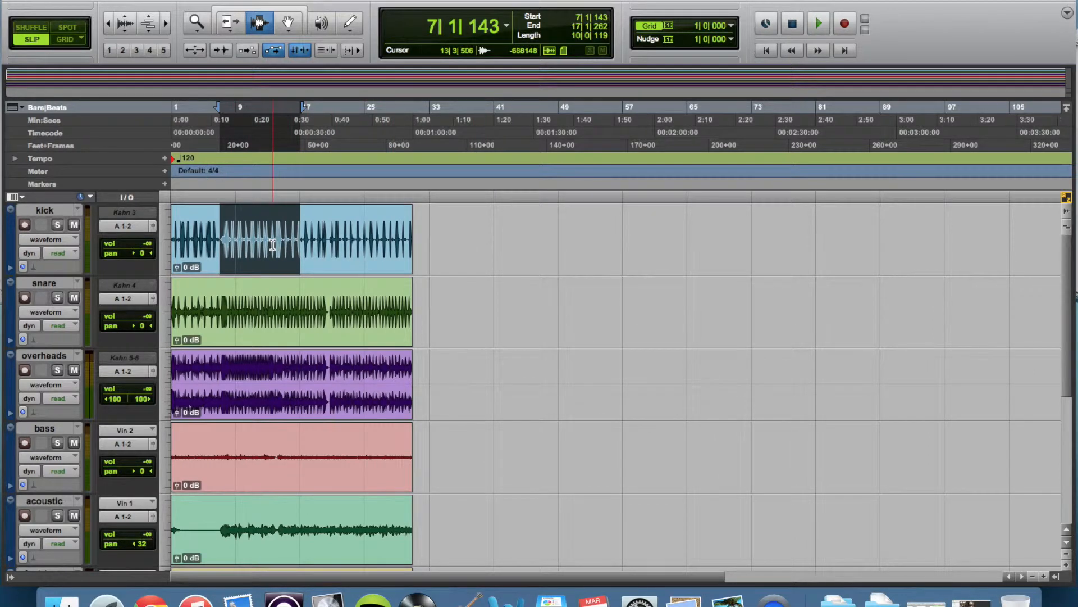
Place the edit cursor at 23|1|405 on the kick track and separate the clip there
left_click(350, 249)
left_click(350, 245)
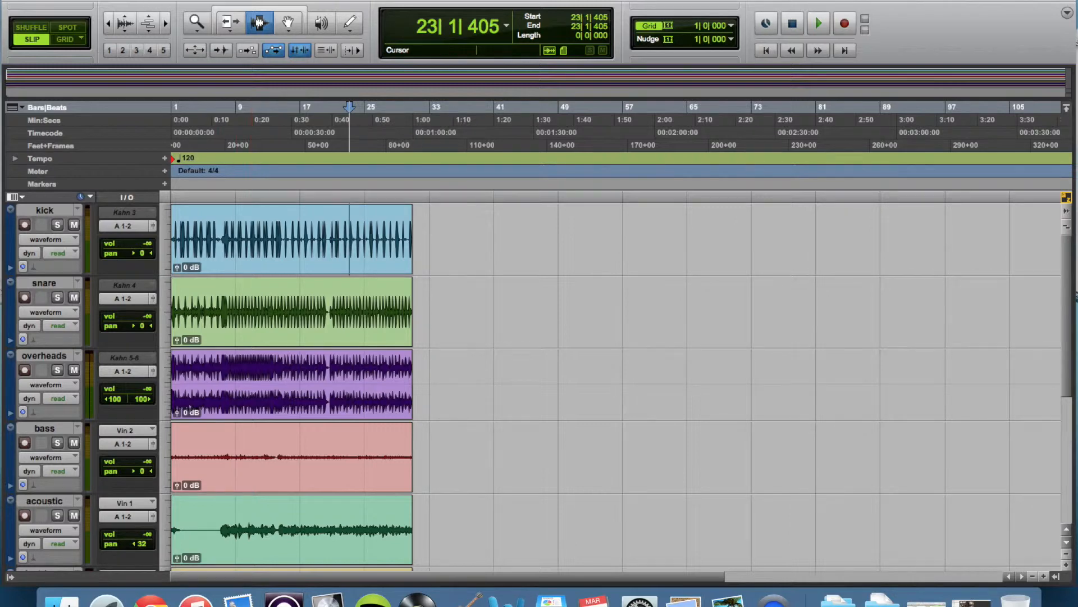
left_click(139, 1)
mouse_move(206, 321)
left_click(359, 317)
Move the separated end section of the kick clip to start at 29|4|164 with the Grabber tool, and undo the edit
left_click(289, 22)
left_click_drag(378, 238, 432, 238)
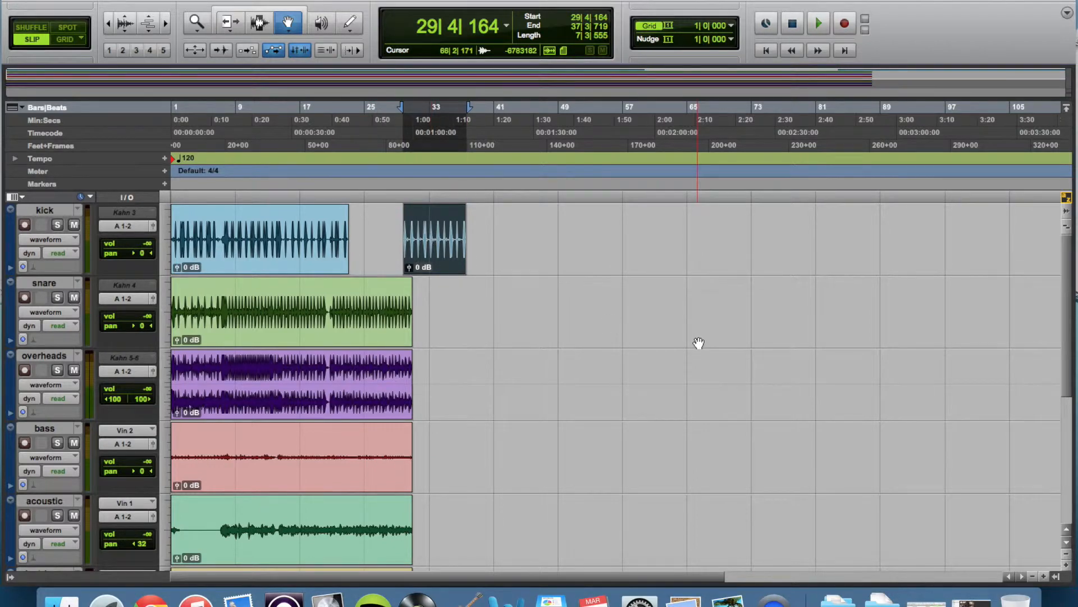
key("super+z")
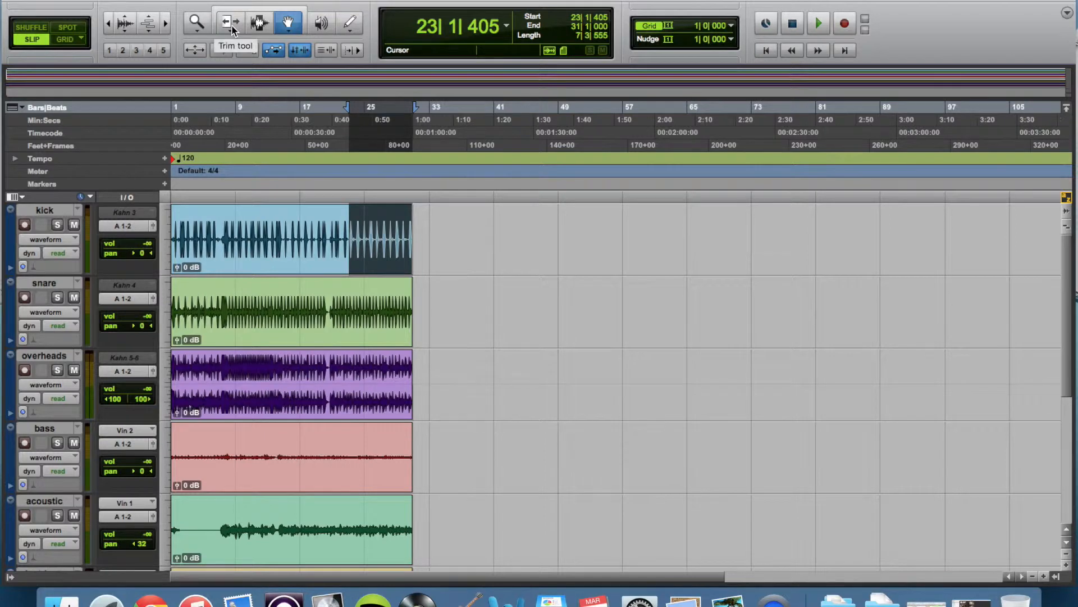
Trim the end of the kick clip back to 26|2|051 with the Trim tool, and undo the trim
left_click(259, 22)
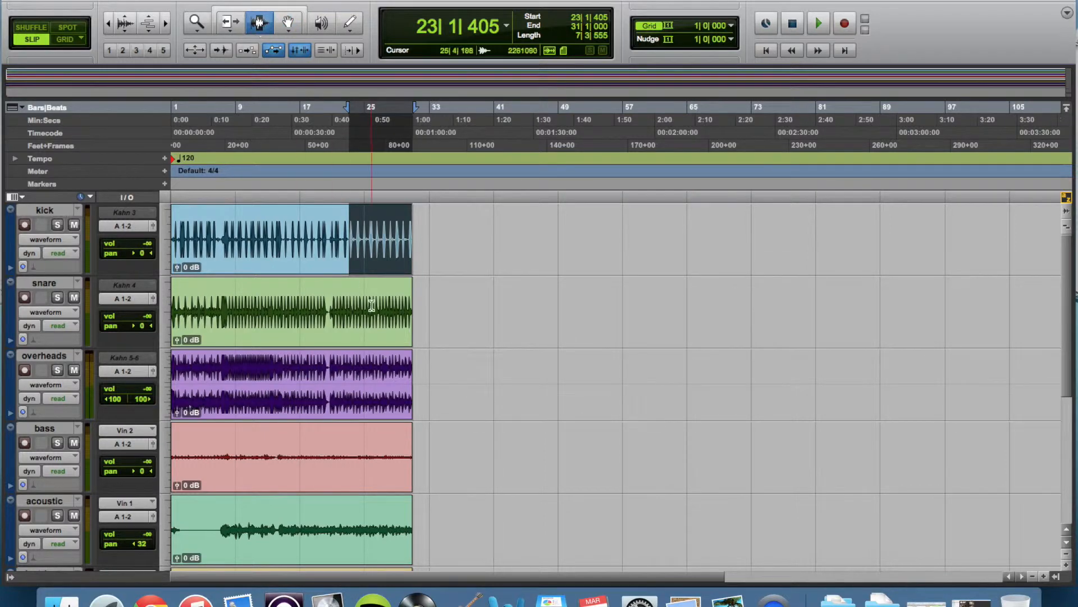
left_click(362, 262)
left_click(230, 22)
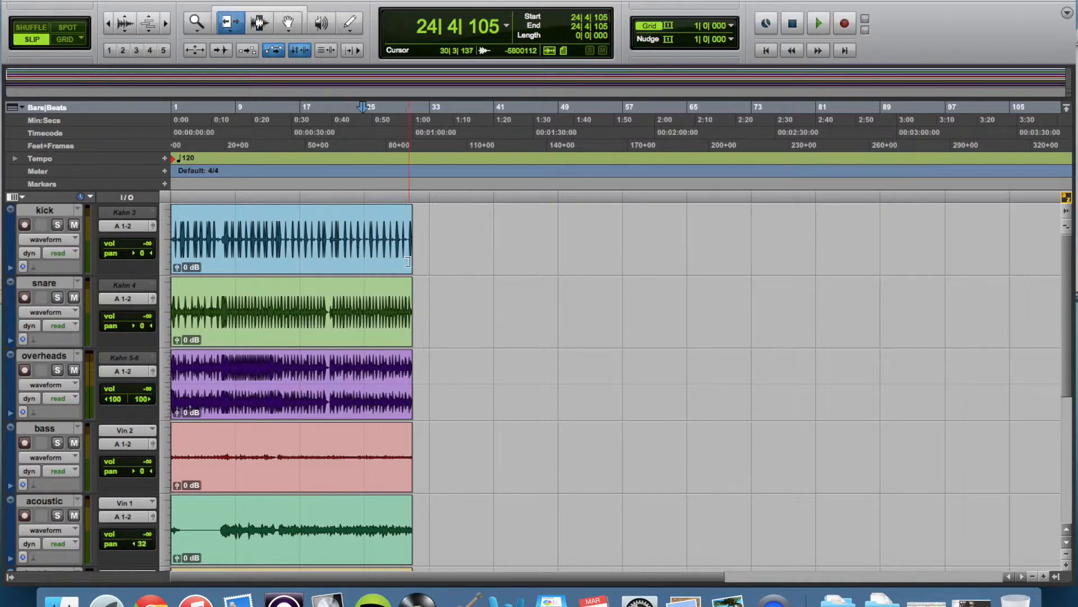
left_click_drag(410, 262, 373, 261)
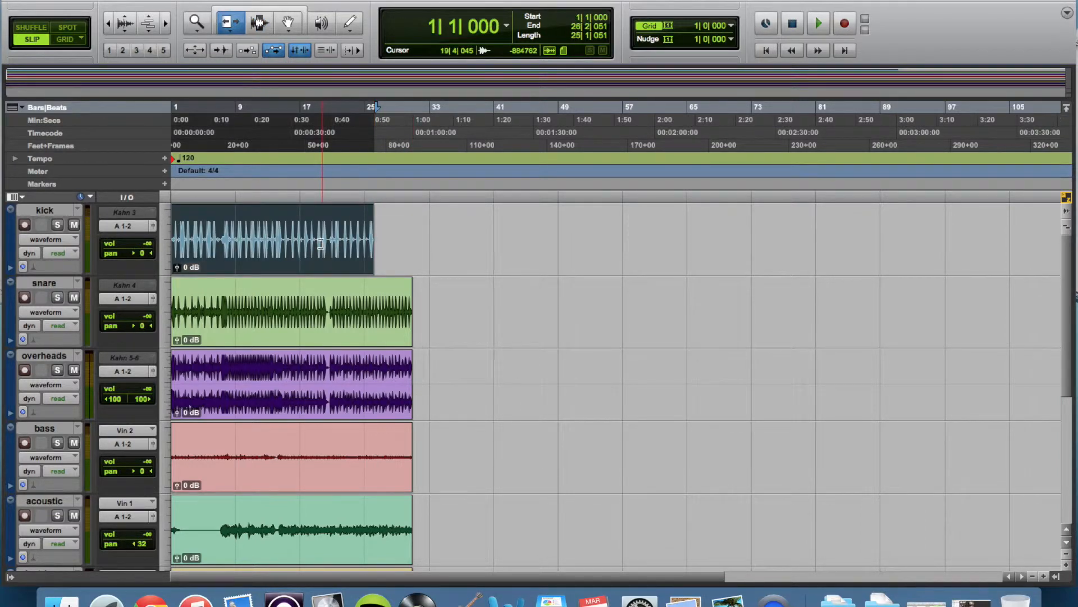
key("super+z")
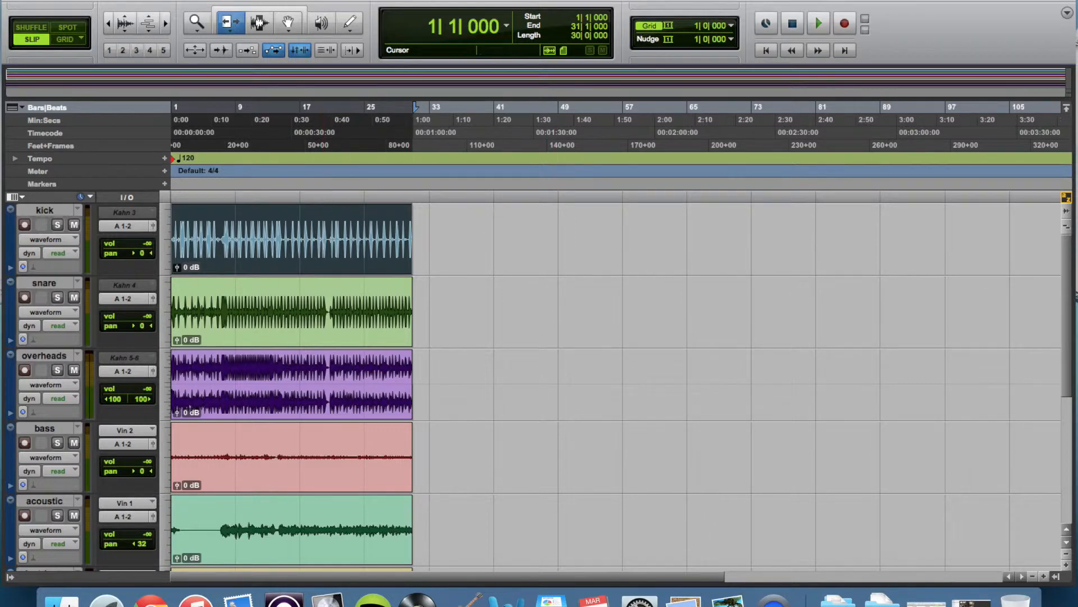
Zoom in twice on the kick waveform with the Zoomer tool, and zoom the timeline horizontally back out three levels
left_click(201, 26)
left_click(281, 254)
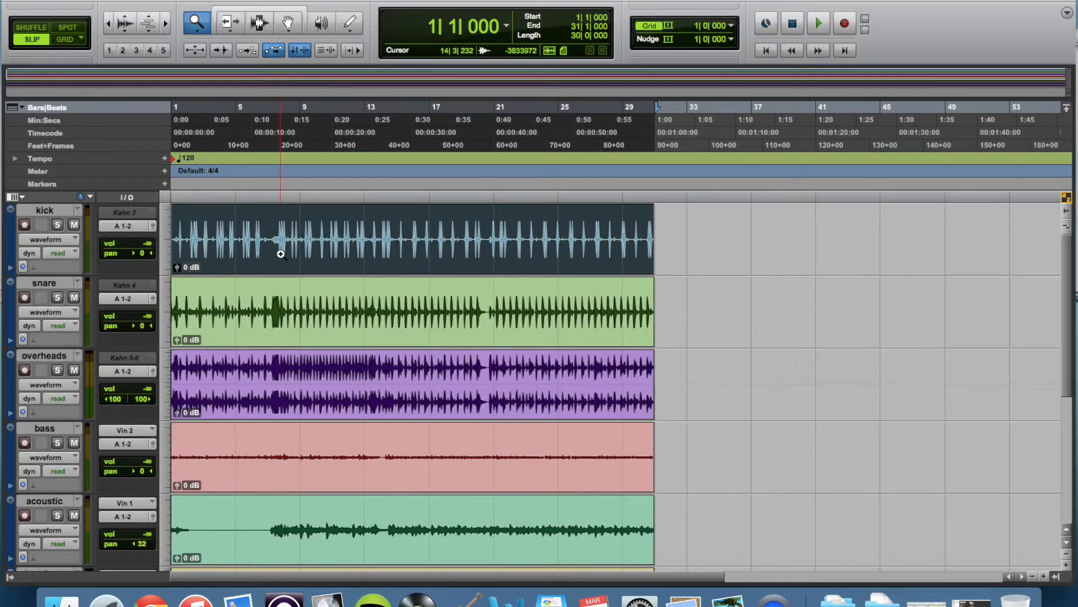
left_click(280, 254)
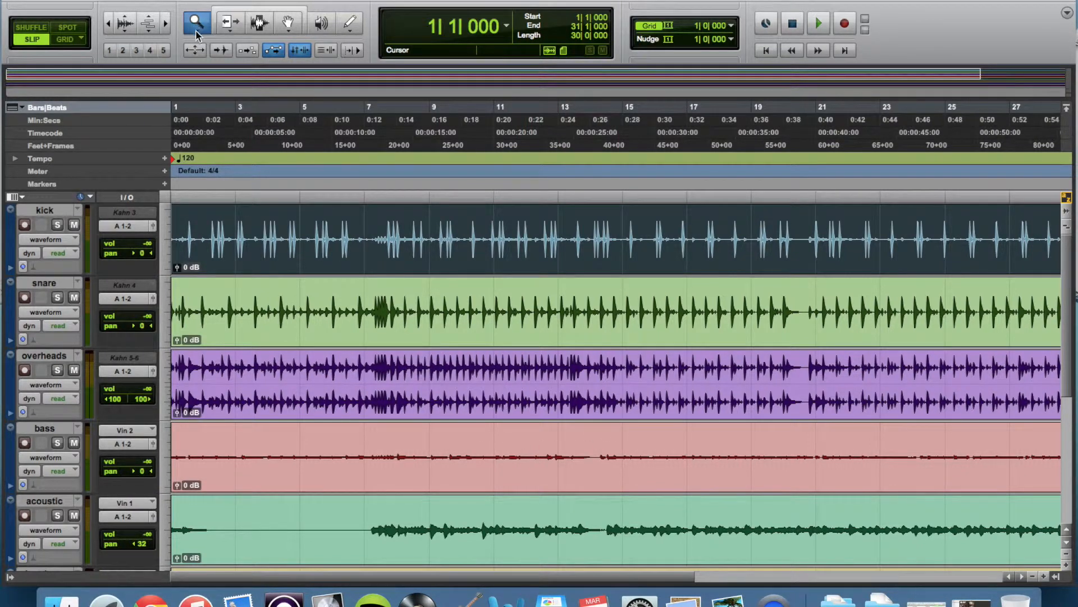
left_click(108, 24)
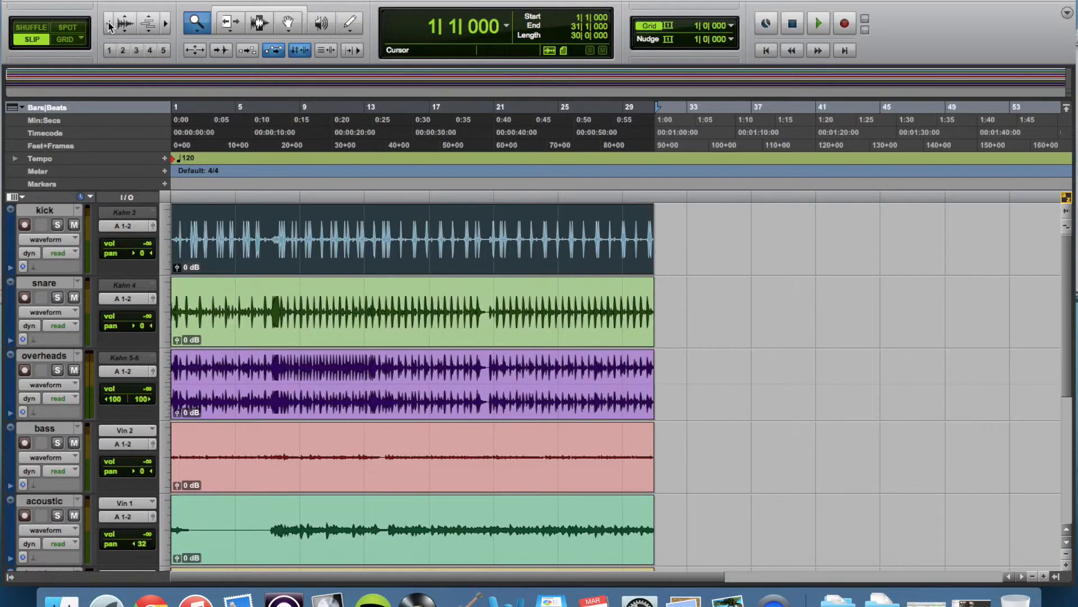
left_click(108, 24)
left_click(109, 23)
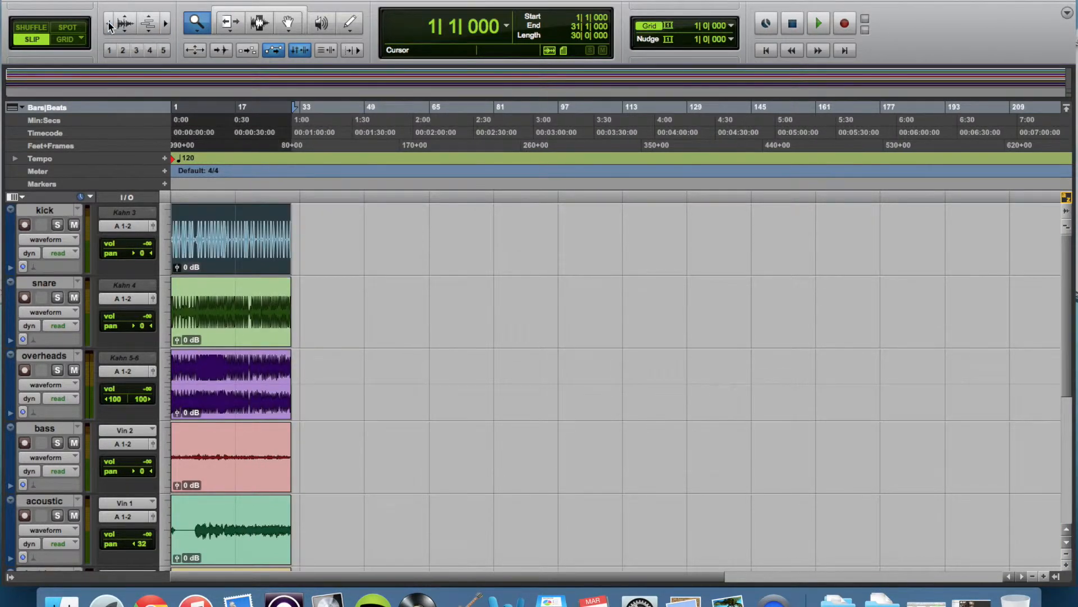
Zoom the timeline in horizontally by five levels until about the first seven bars fill the view
left_click(165, 25)
left_click(165, 25)
left_click(164, 25)
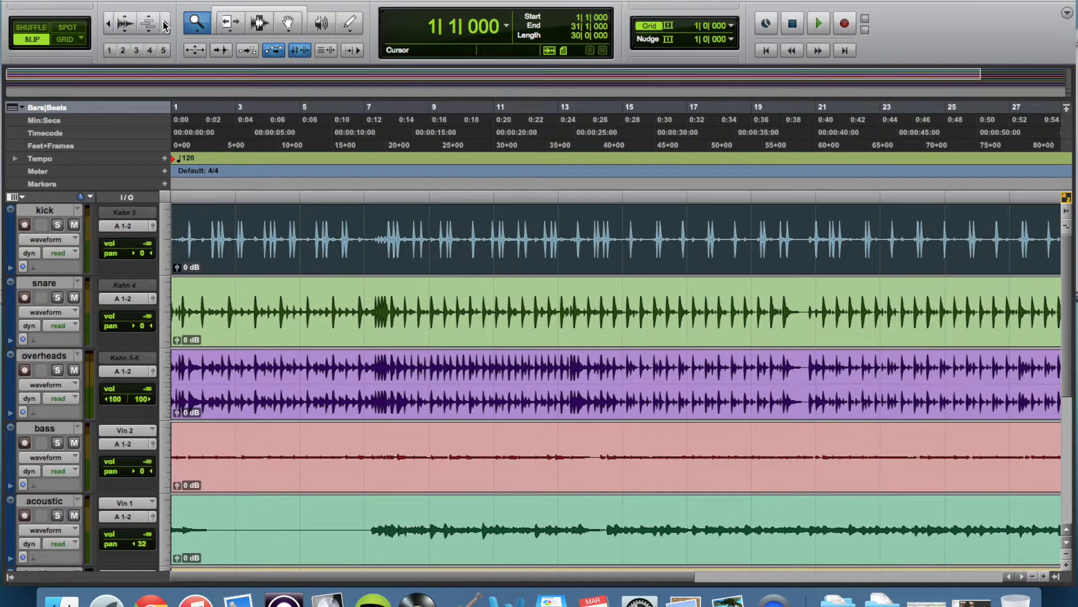
left_click(164, 24)
left_click(165, 24)
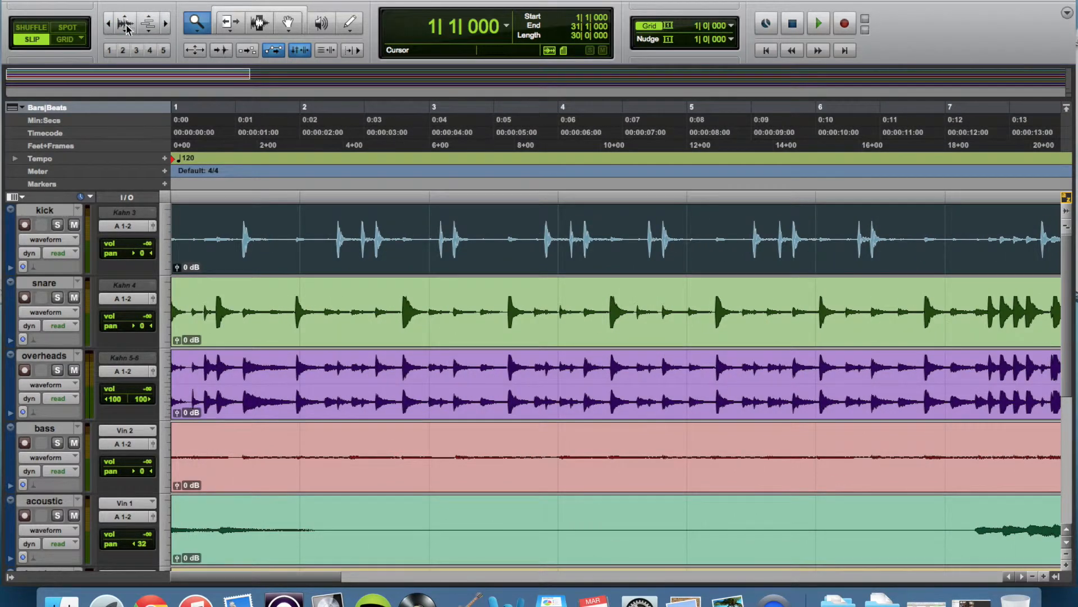
Enlarge the audio waveforms vertically, shrink them back to their original height, and enlarge them again by one level
left_click(124, 24)
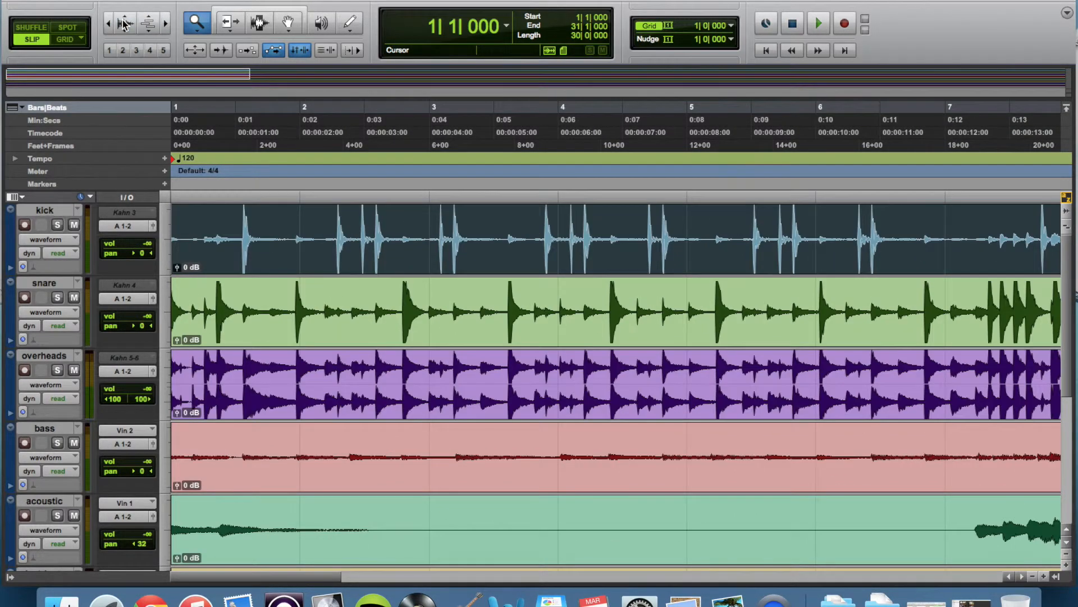
left_click(124, 23)
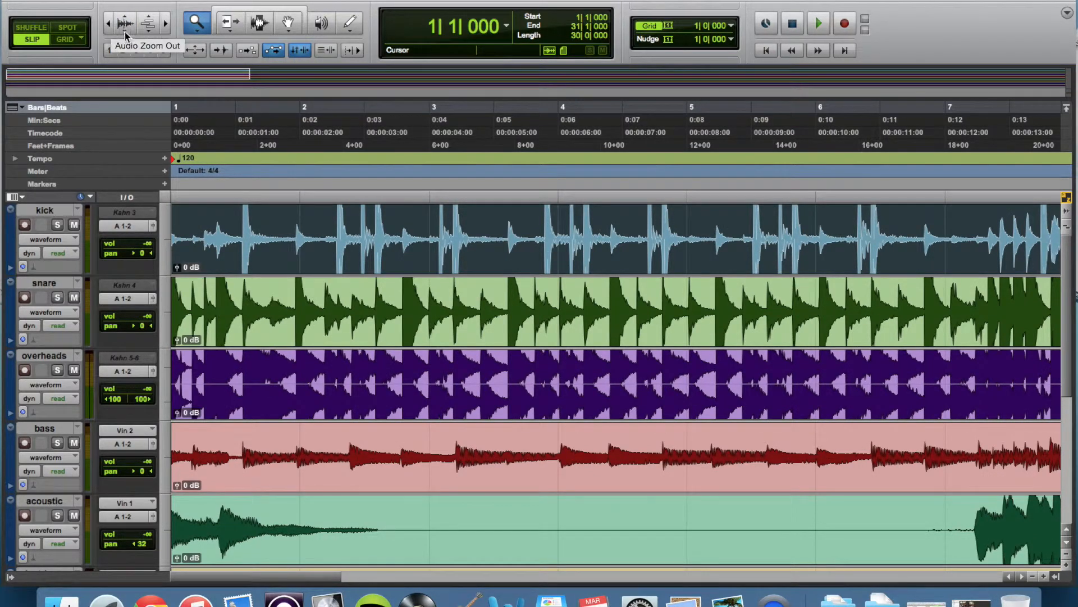
left_click(123, 31)
left_click(124, 32)
left_click(124, 31)
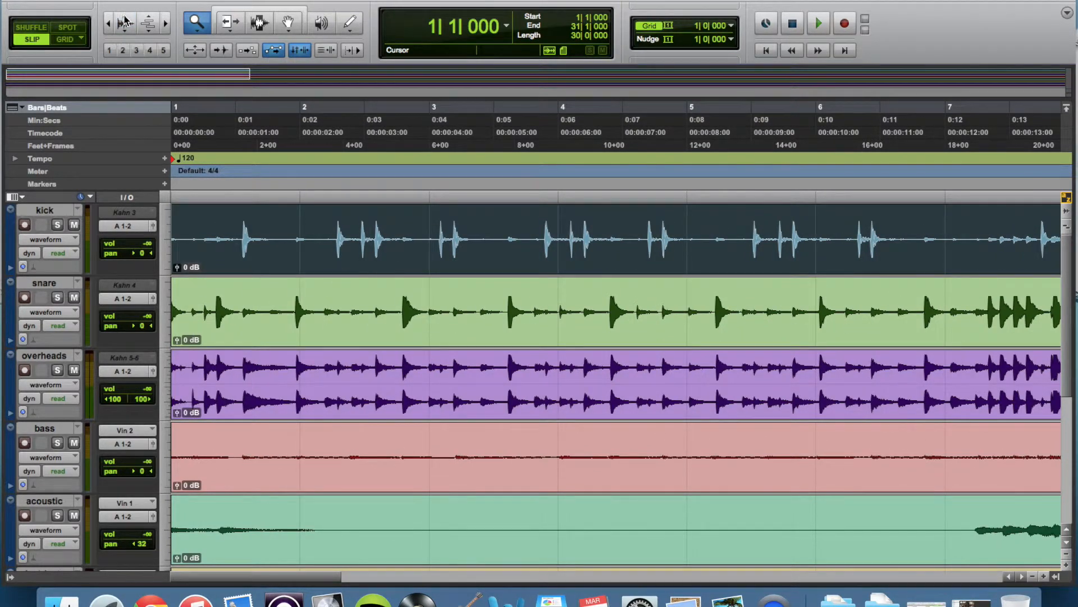
left_click(124, 23)
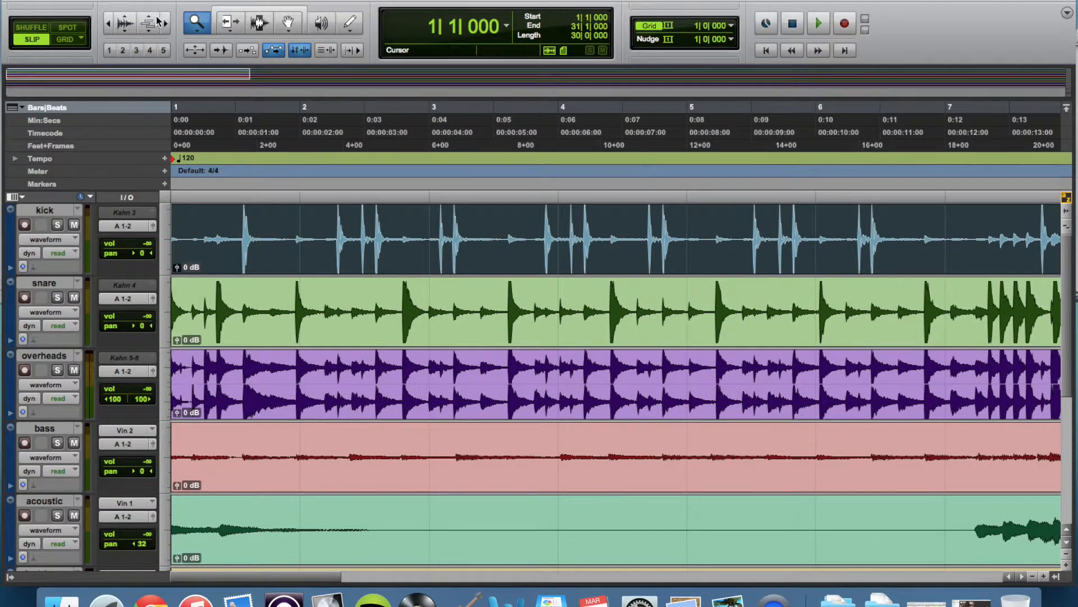
Recall zoom presets 1 through 5 in turn, return to preset 1, and finish on preset 3
left_click(108, 51)
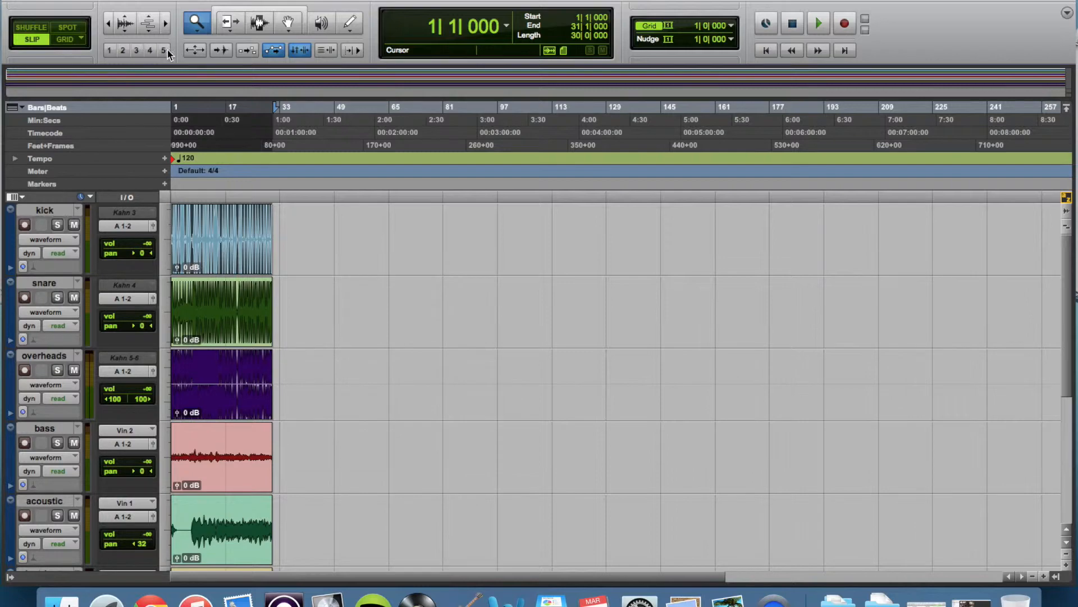
left_click(122, 50)
left_click(136, 50)
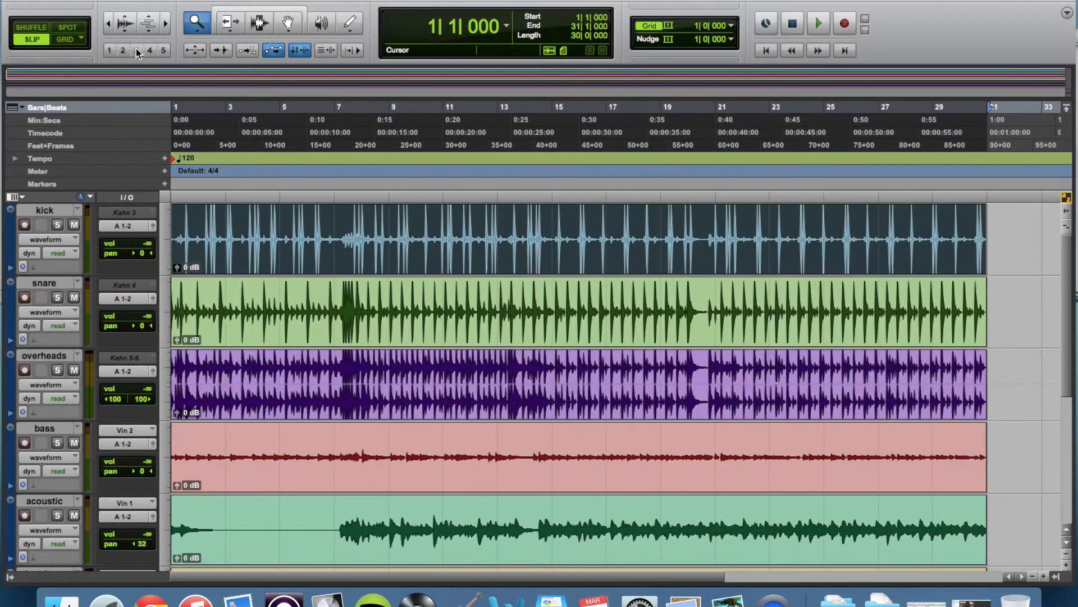
left_click(151, 50)
left_click(164, 51)
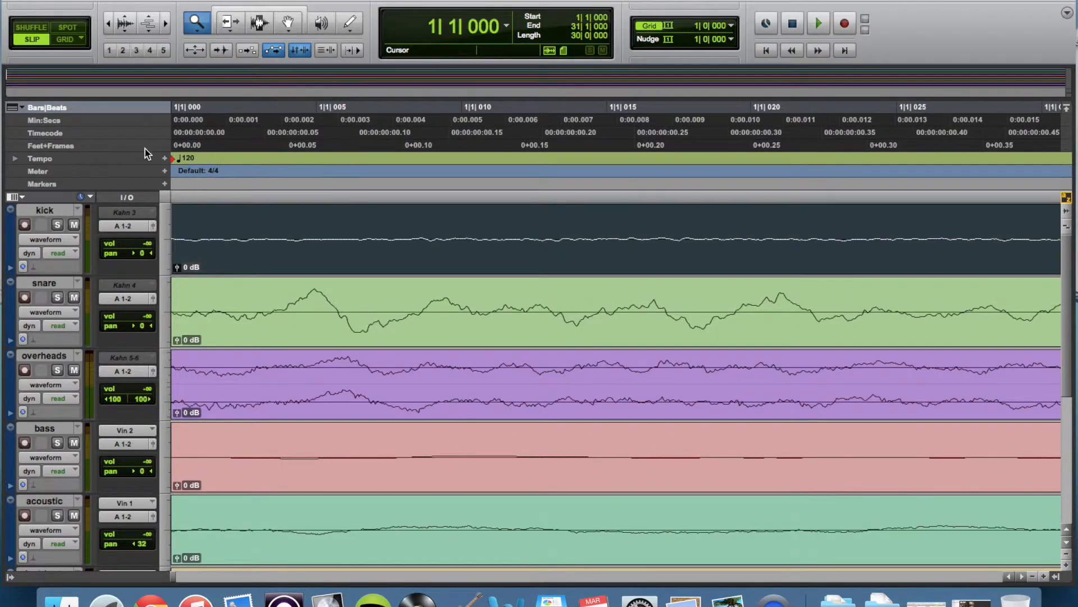
left_click(109, 52)
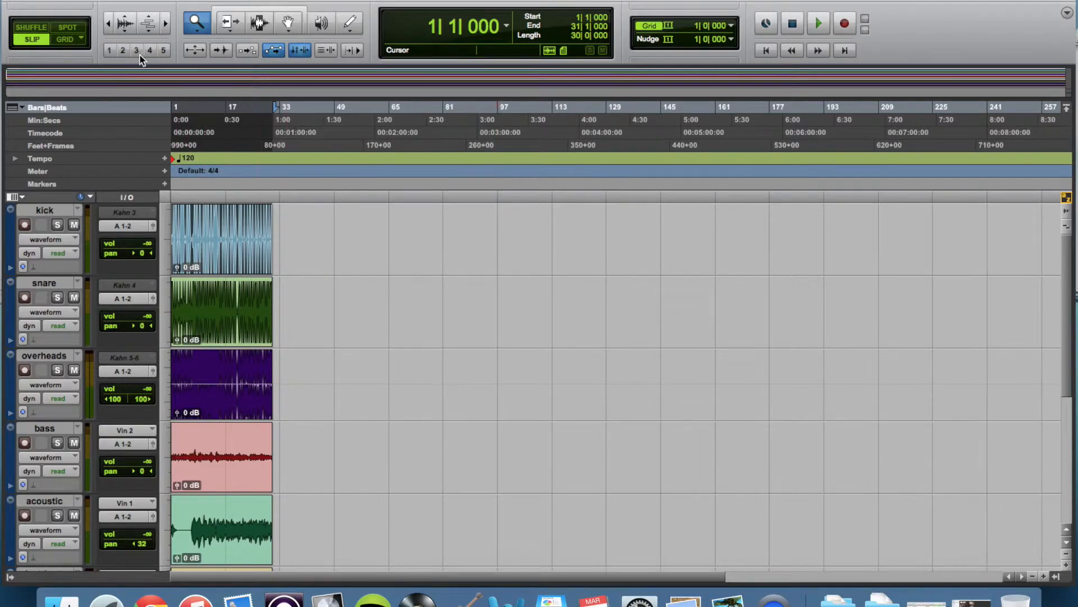
left_click(135, 50)
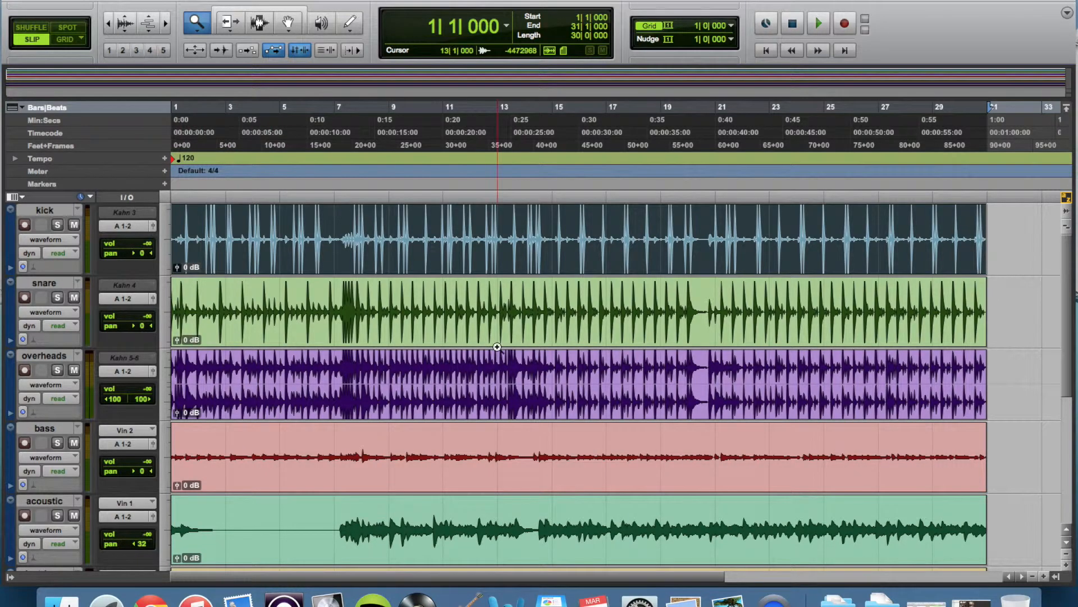
Place the edit cursor at 22|2|731 on the overheads track with the Selector tool, and switch to the Grabber tool
left_click(259, 22)
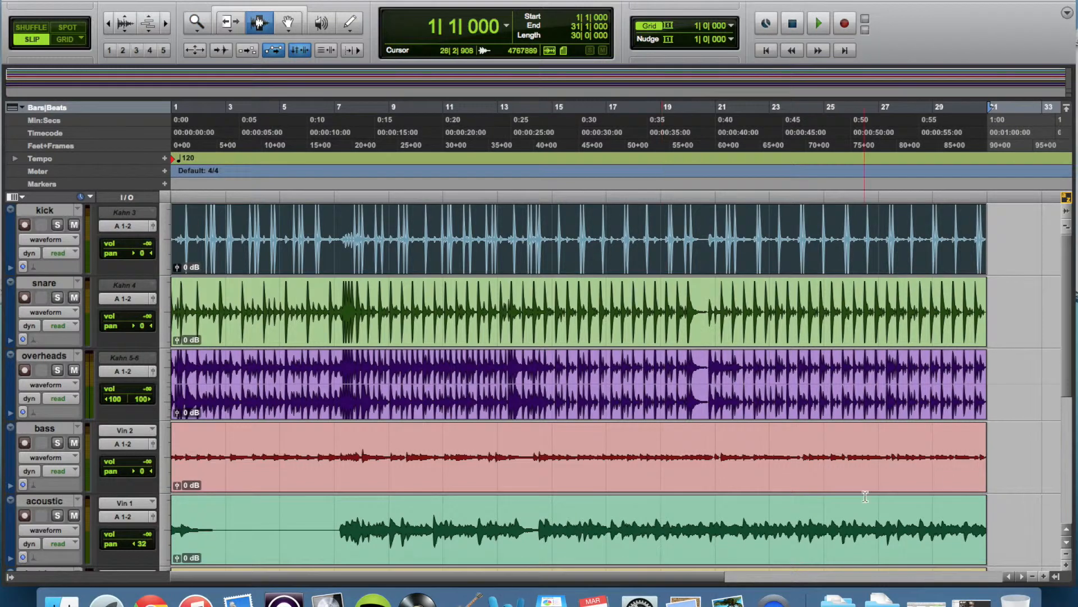
left_click(754, 404)
left_click(288, 22)
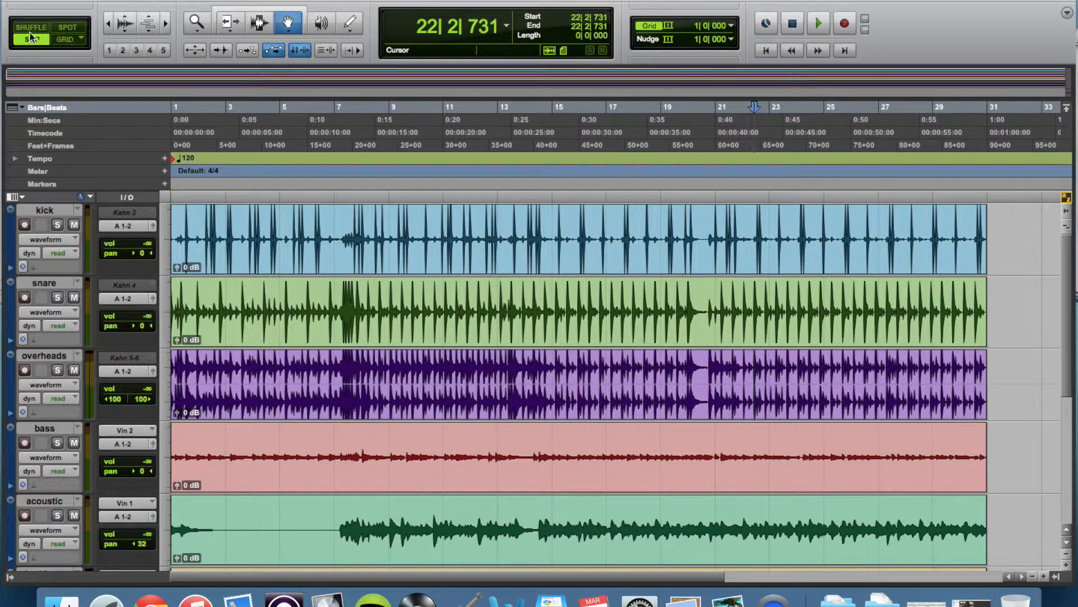
Switch to Grid mode and move the kick clip along the bar grid to start at 10|1|000
left_click(64, 39)
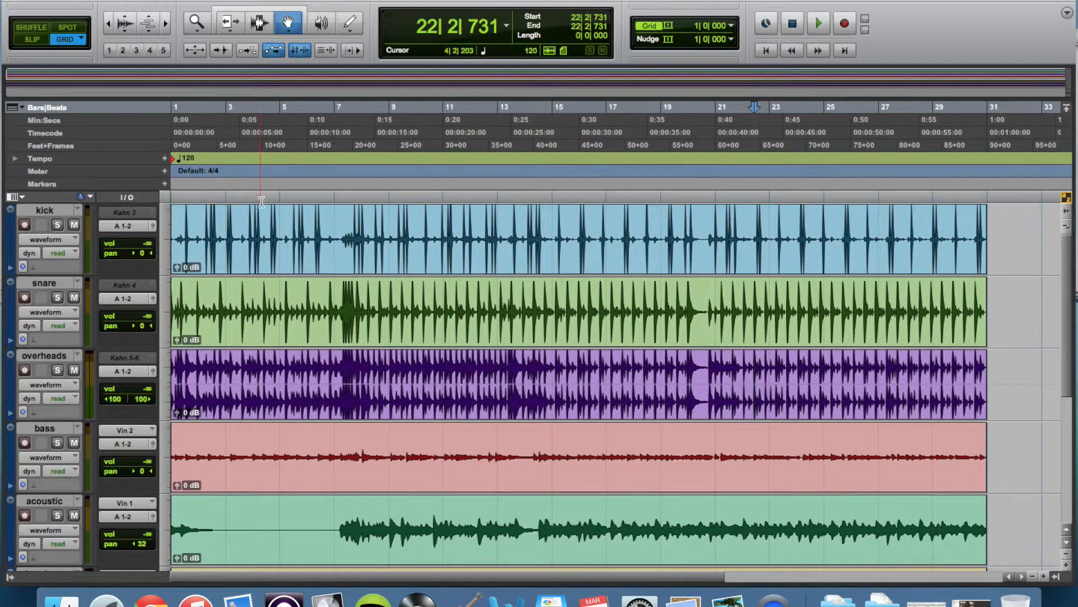
left_click(1033, 576)
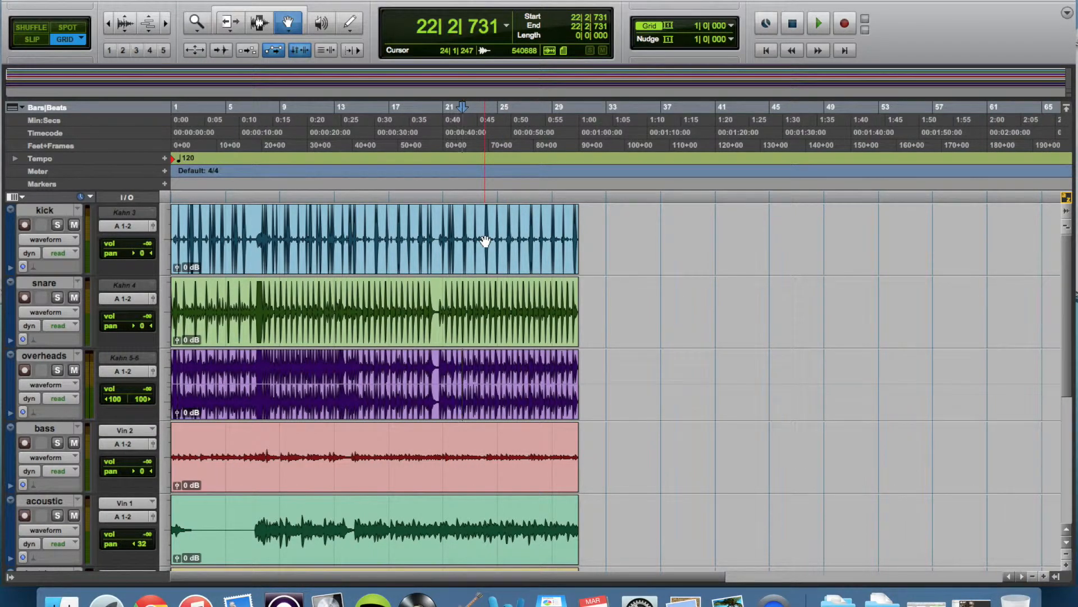
left_click(325, 243)
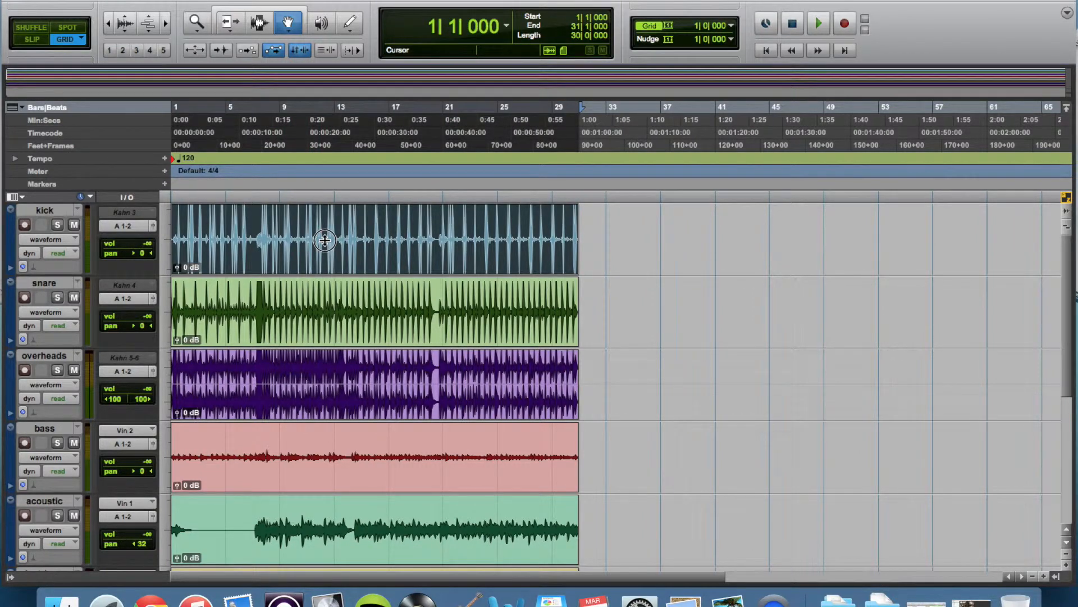
left_click_drag(325, 240, 477, 235)
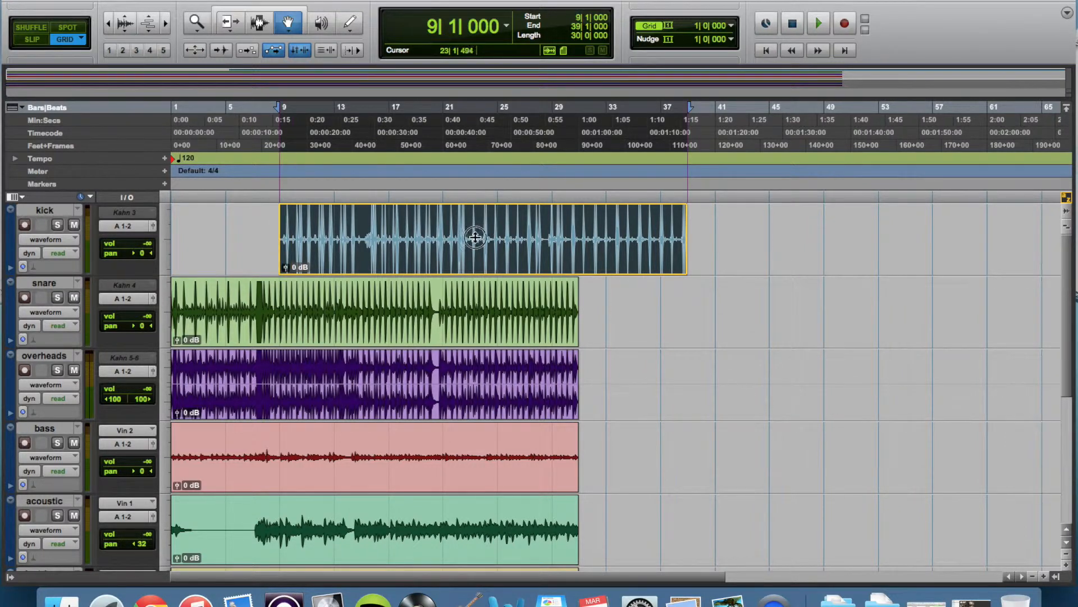
key("super+z")
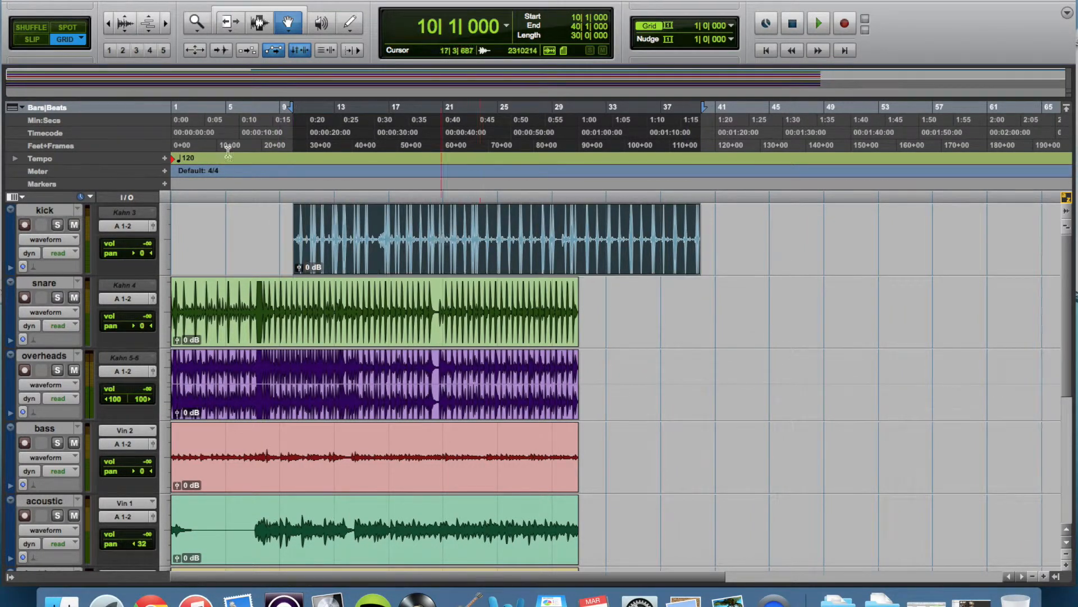
Switch to Slip mode and move the kick clip back to start at 1|1|000
left_click(33, 41)
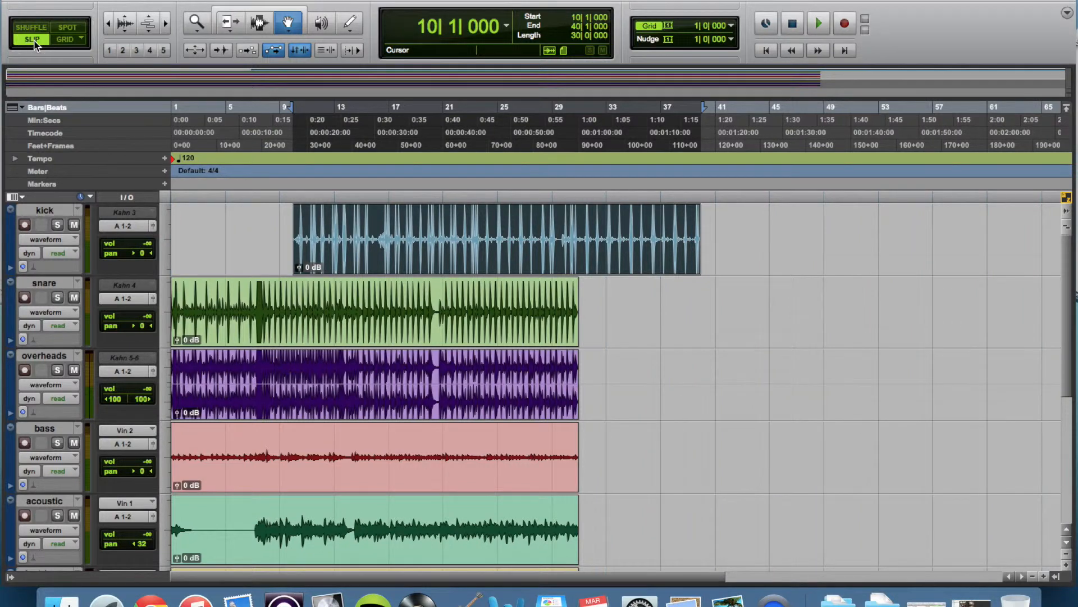
left_click_drag(497, 229, 356, 240)
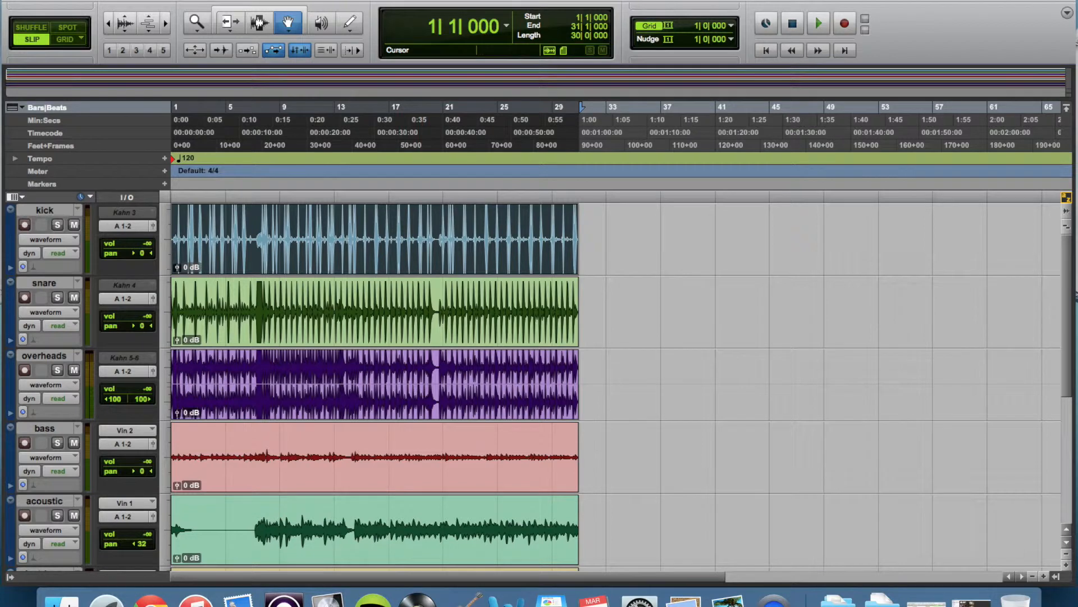
Open the Mix window and enlarge it to fill the screen
left_click(494, 0)
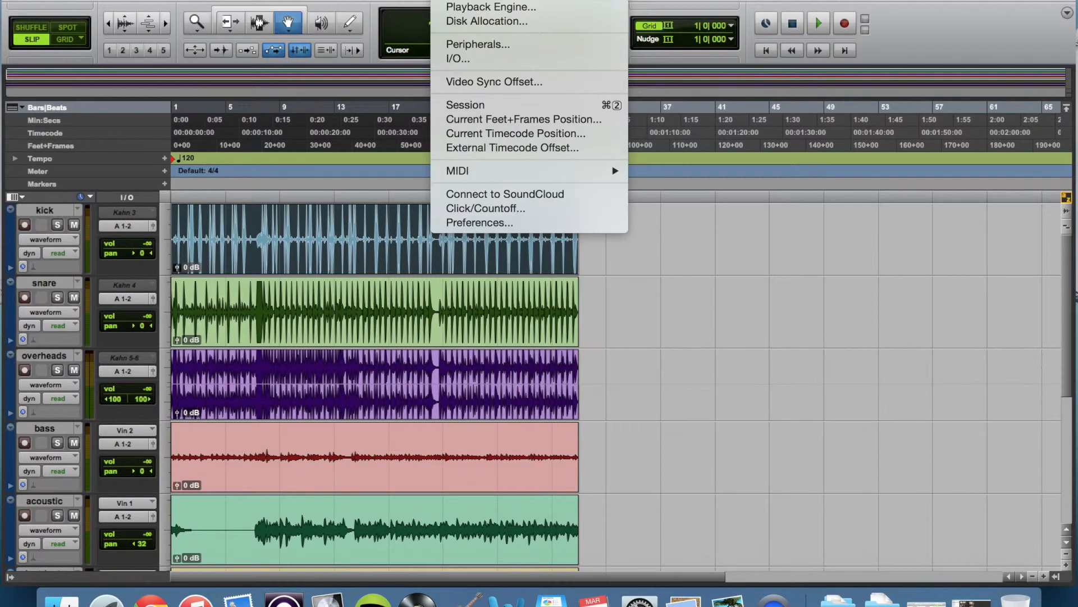
left_click(494, 0)
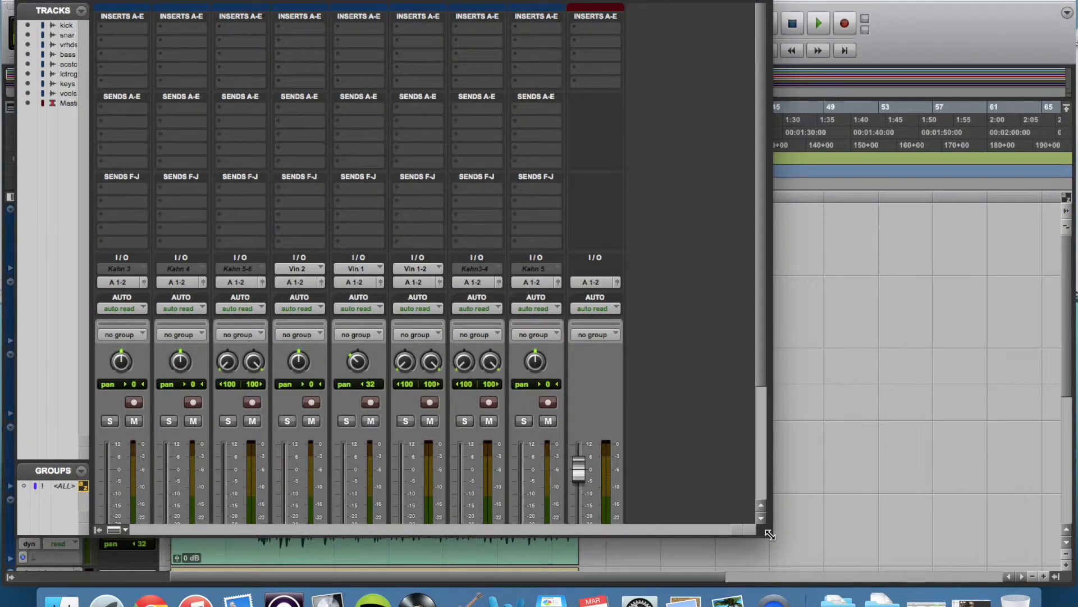
left_click(54, 0)
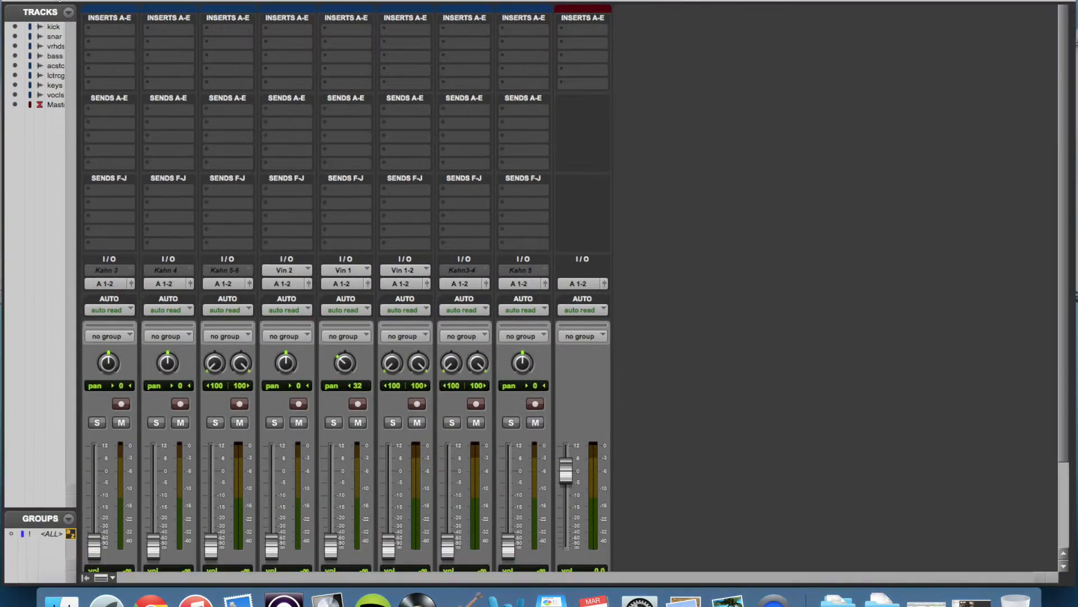
Examine the Mix window's channel strips, from the inserts, sends and I/O to the pan, solo, mute and volume controls
scroll(678, 255, "down", 5)
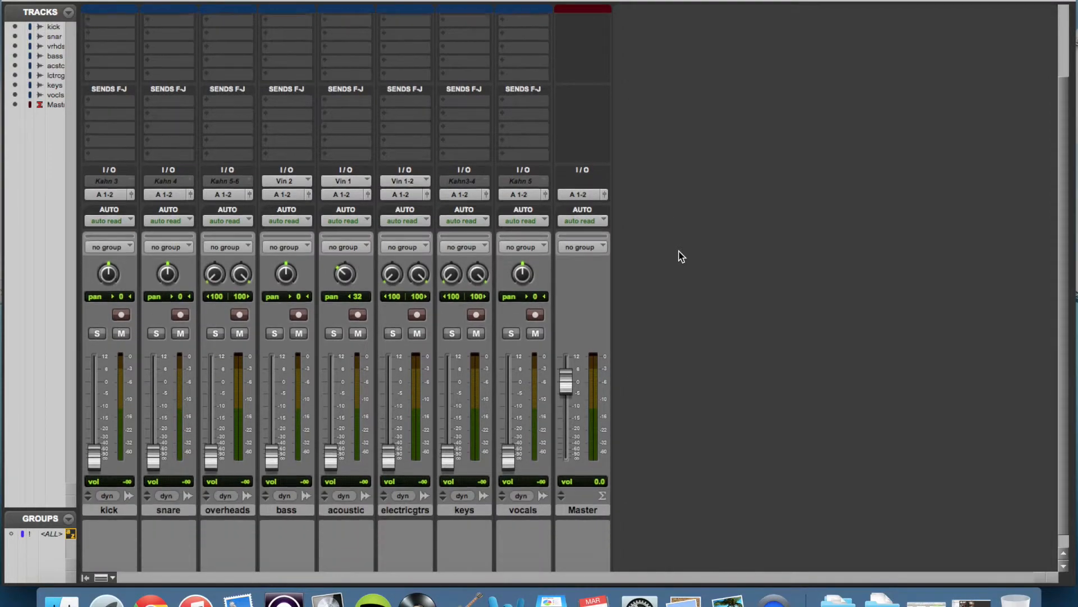
scroll(624, 273, "up", 5)
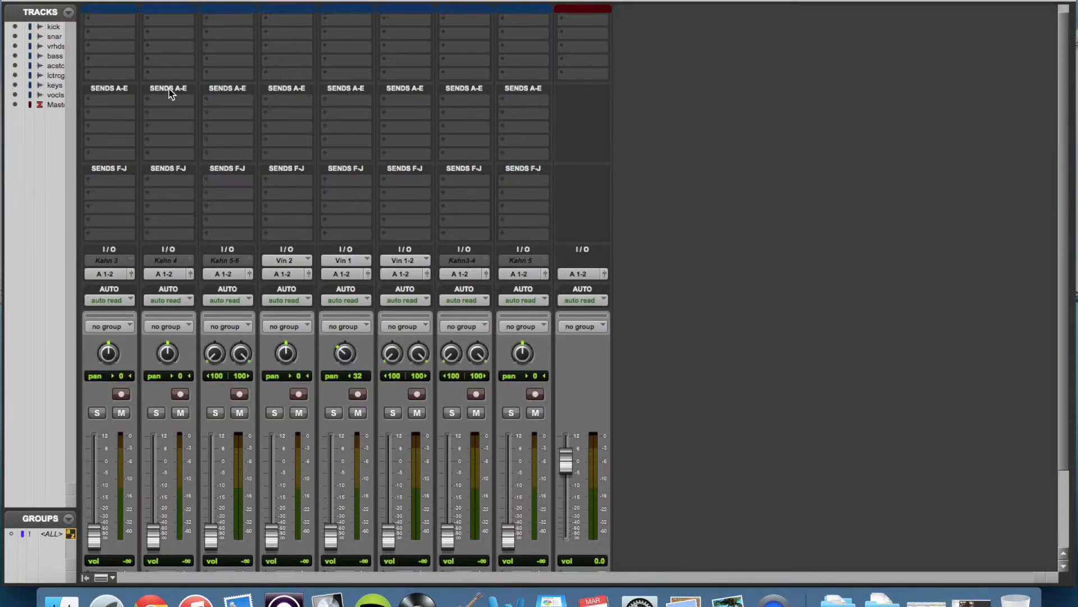
scroll(148, 259, "down", 5)
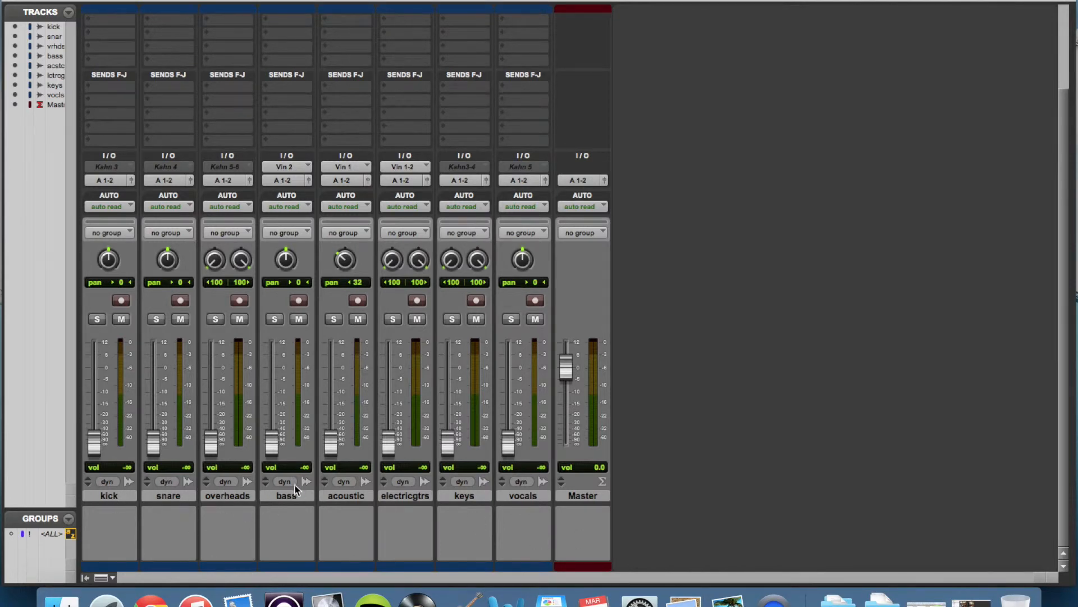
scroll(687, 417, "up", 5)
scroll(686, 417, "down", 5)
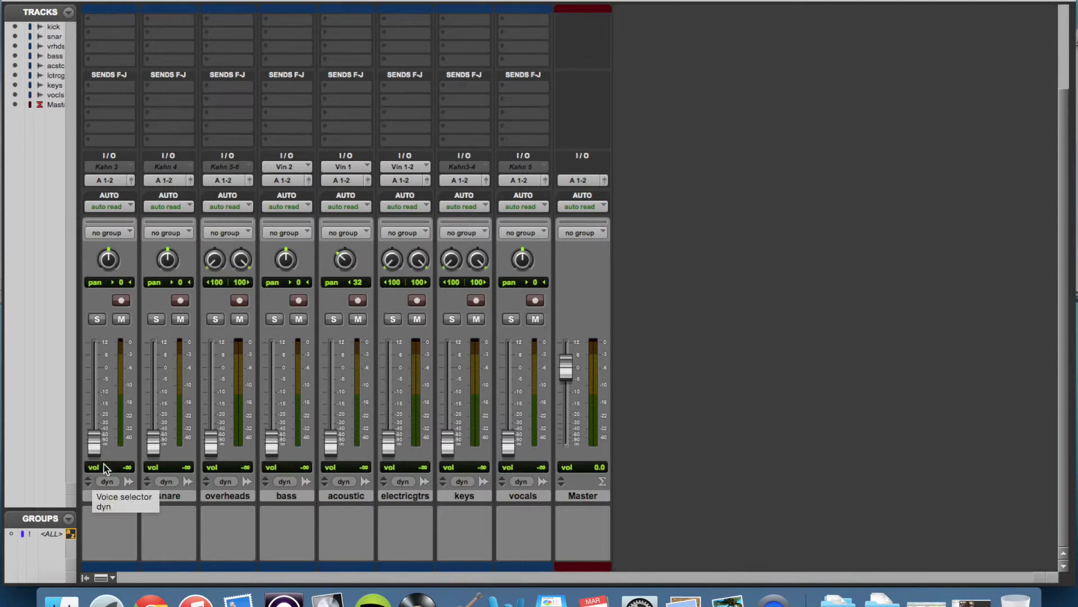
scroll(89, 477, "up", 4)
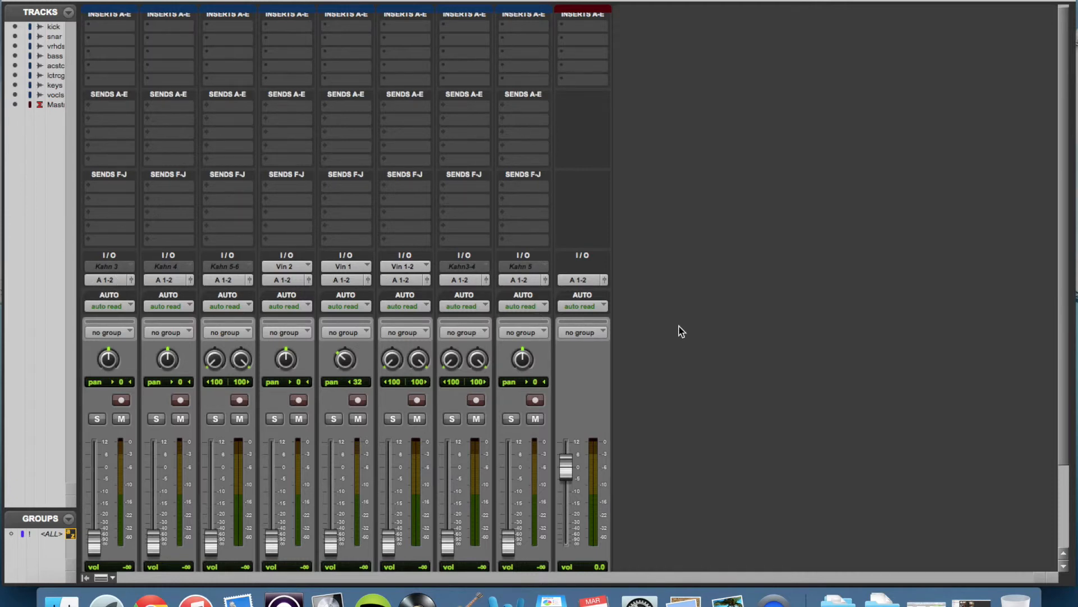
scroll(679, 329, "down", 2)
scroll(653, 435, "down", 2)
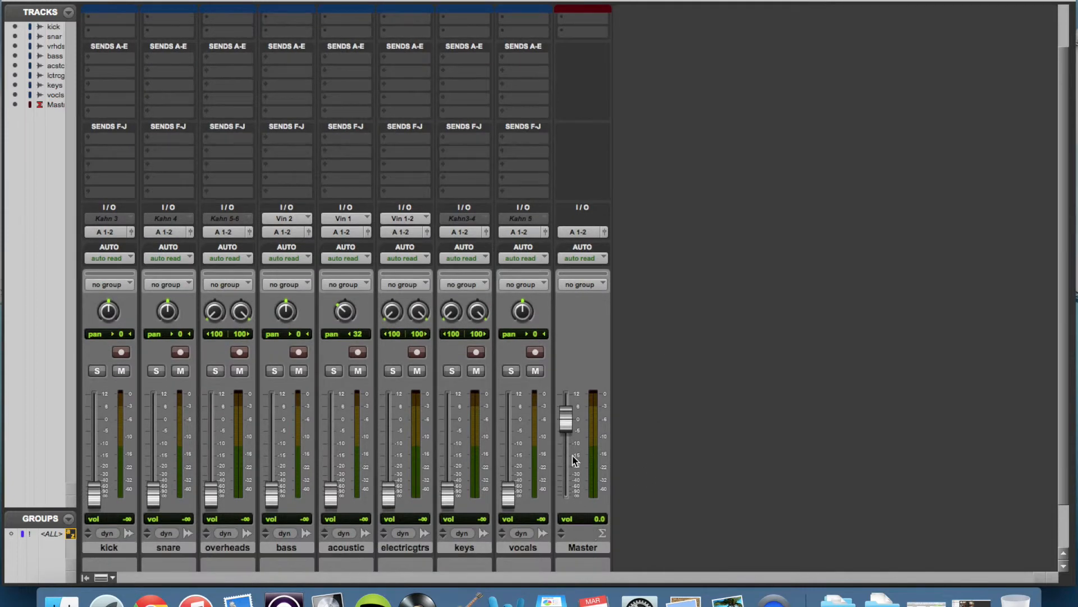
scroll(736, 284, "up", 1)
scroll(291, 413, "down", 1)
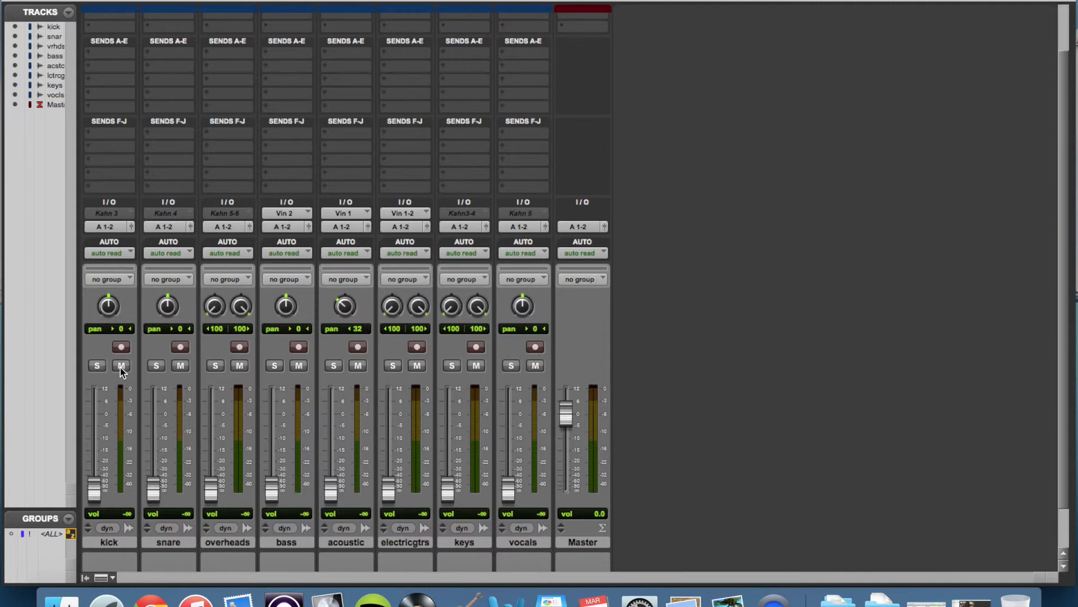
scroll(106, 474, "down", 1)
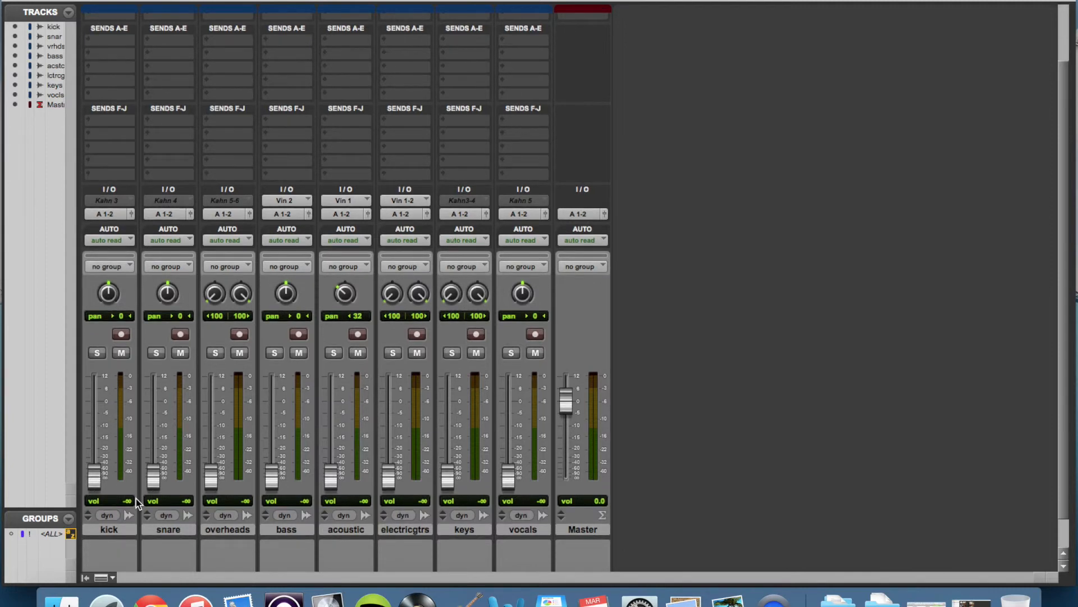
Raise the volume faders of the kick and snare tracks to 0.0
left_click(95, 476)
left_click_drag(96, 476, 102, 402)
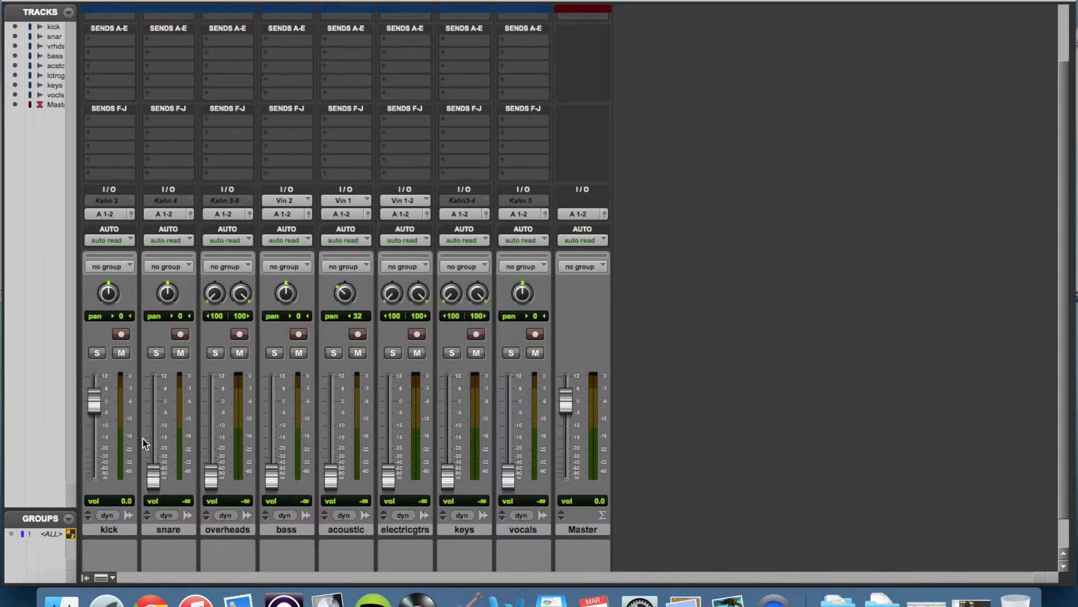
left_click_drag(159, 478, 142, 400)
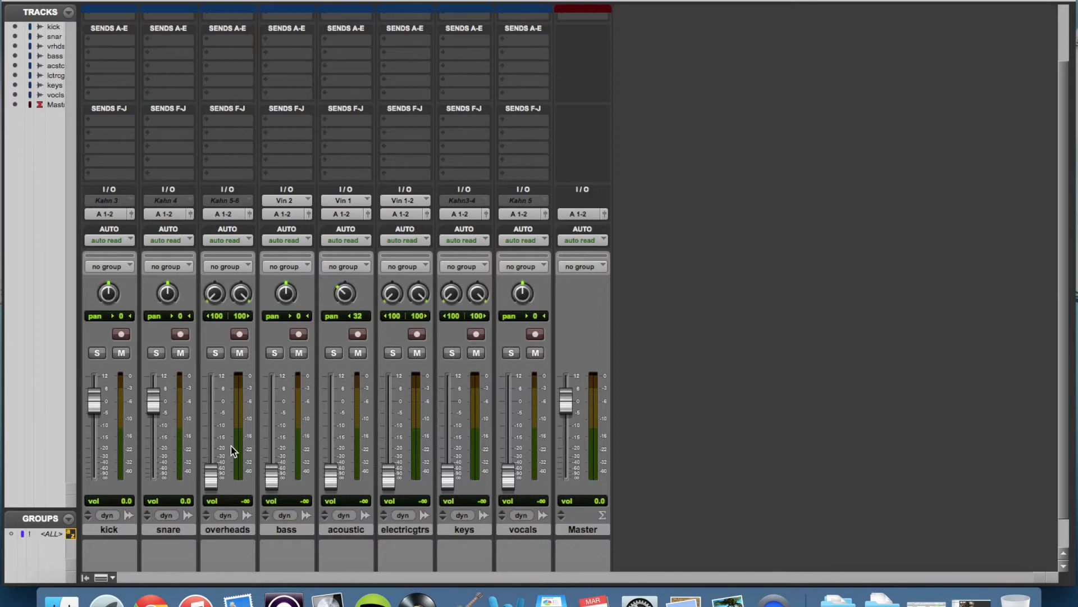
Insert the Compressor/Limiter Dyn 3 (mono) plug-in in the kick track's first insert slot and close its window
scroll(160, 424, "up", 3)
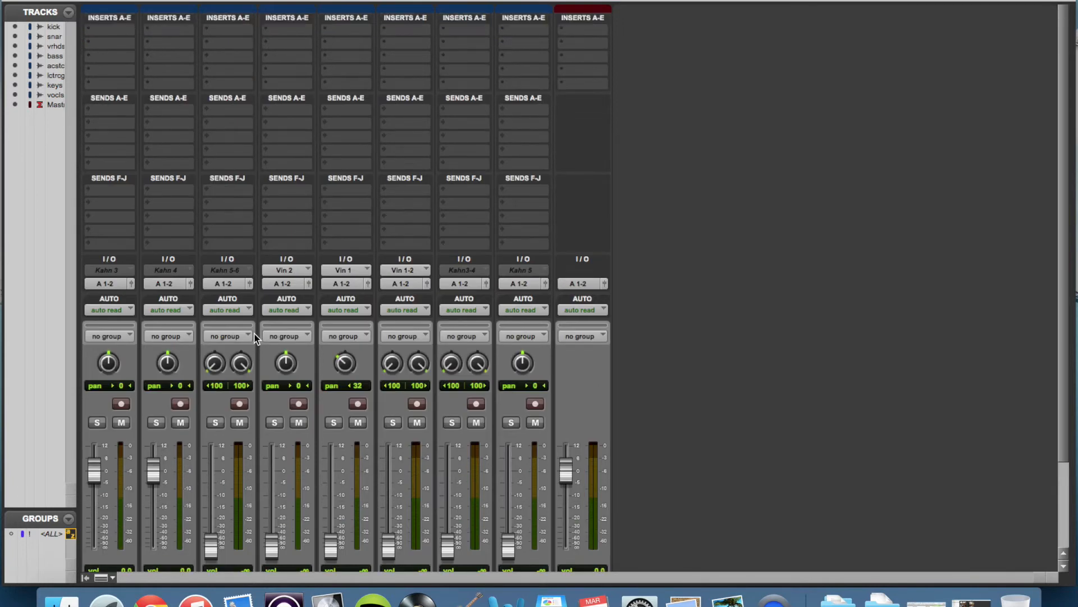
left_click(112, 29)
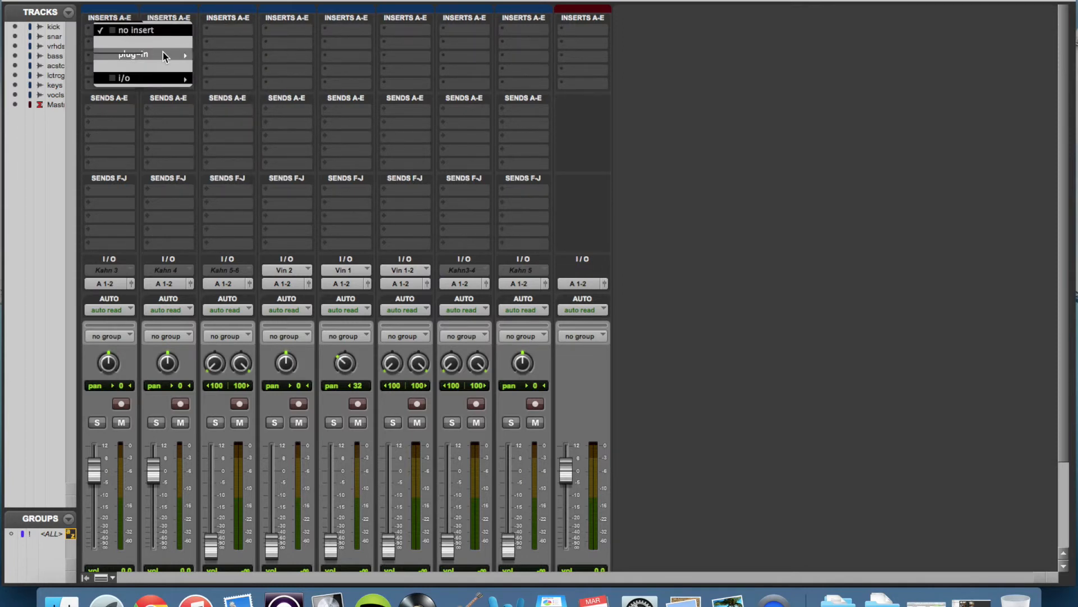
mouse_move(163, 52)
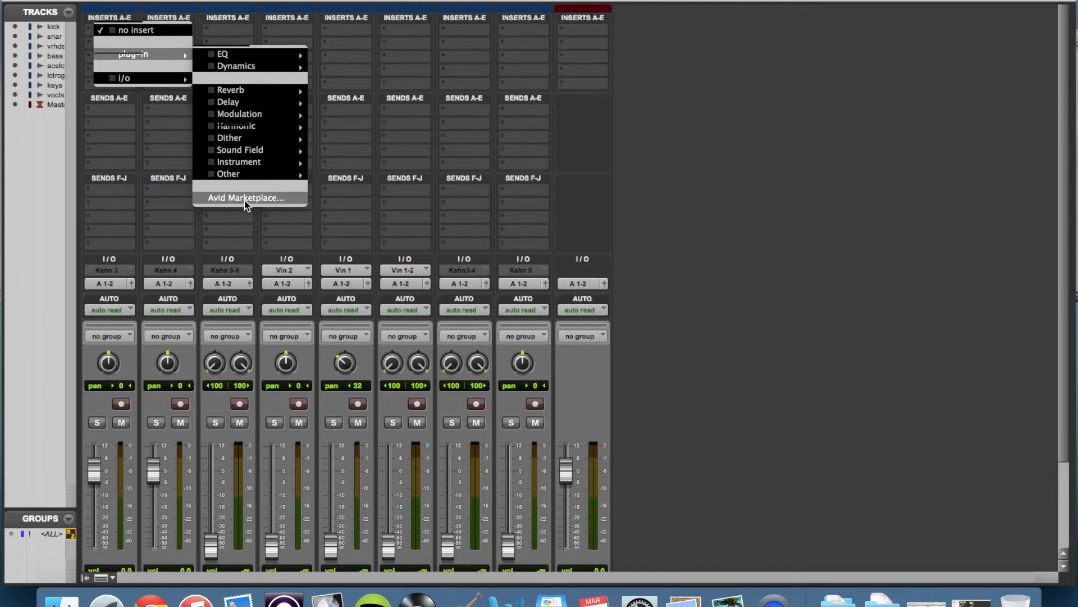
mouse_move(248, 82)
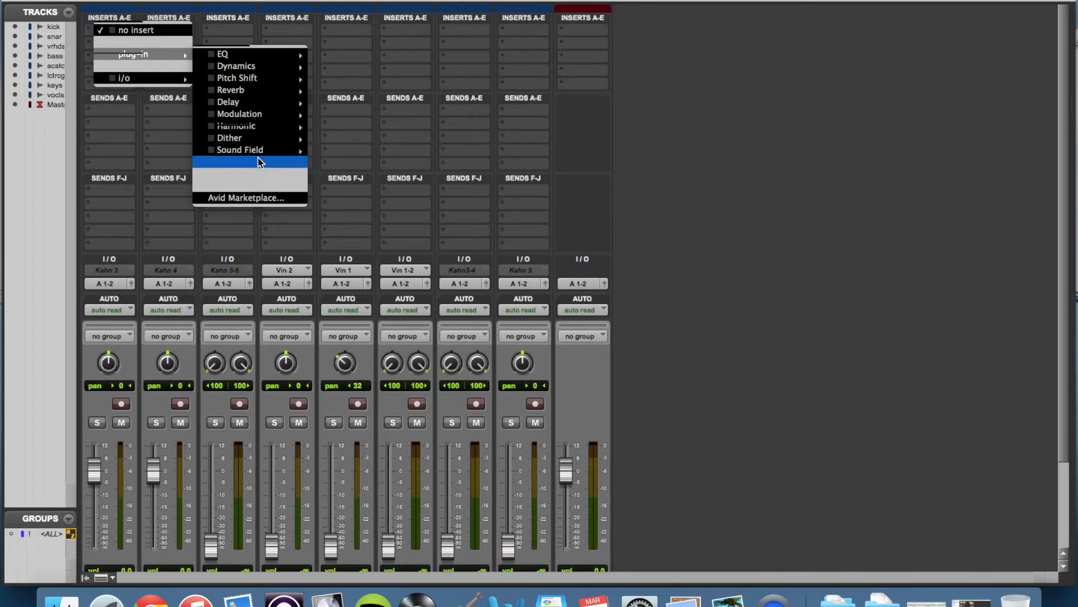
mouse_move(259, 162)
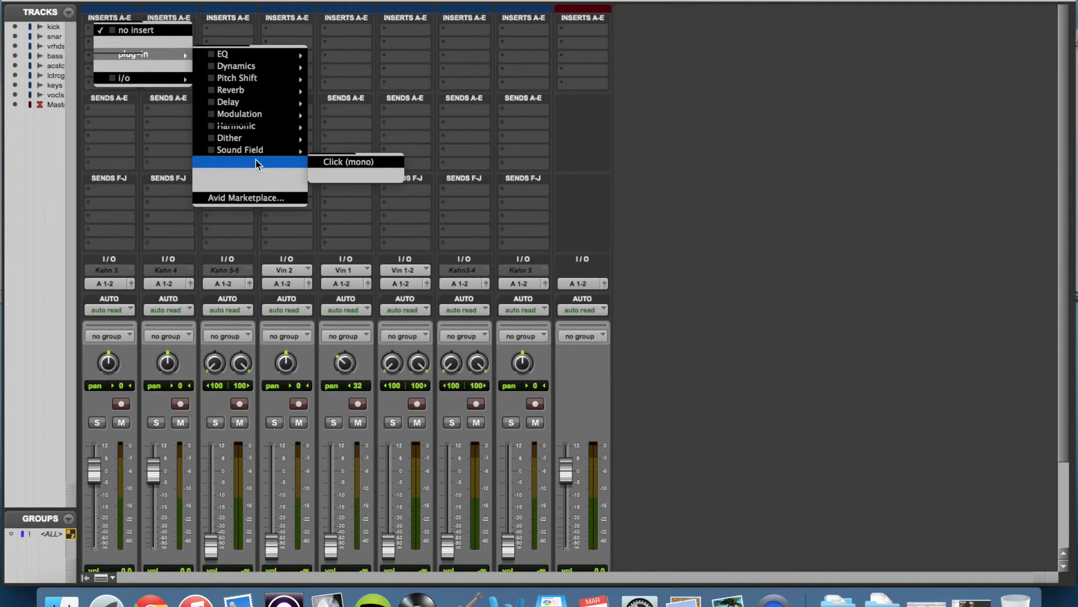
mouse_move(256, 128)
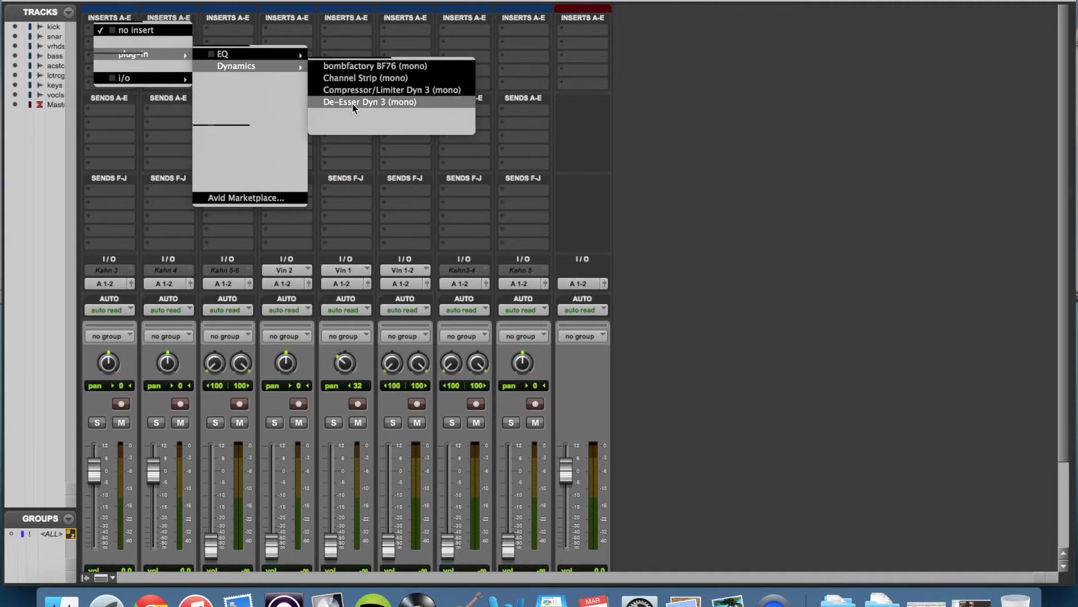
left_click(359, 89)
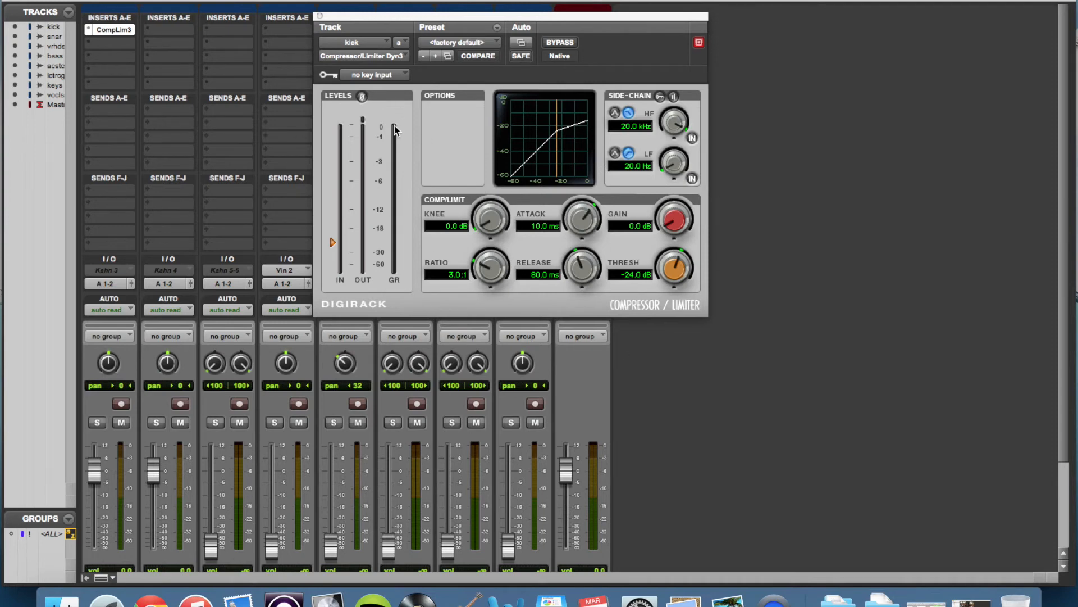
left_click(319, 17)
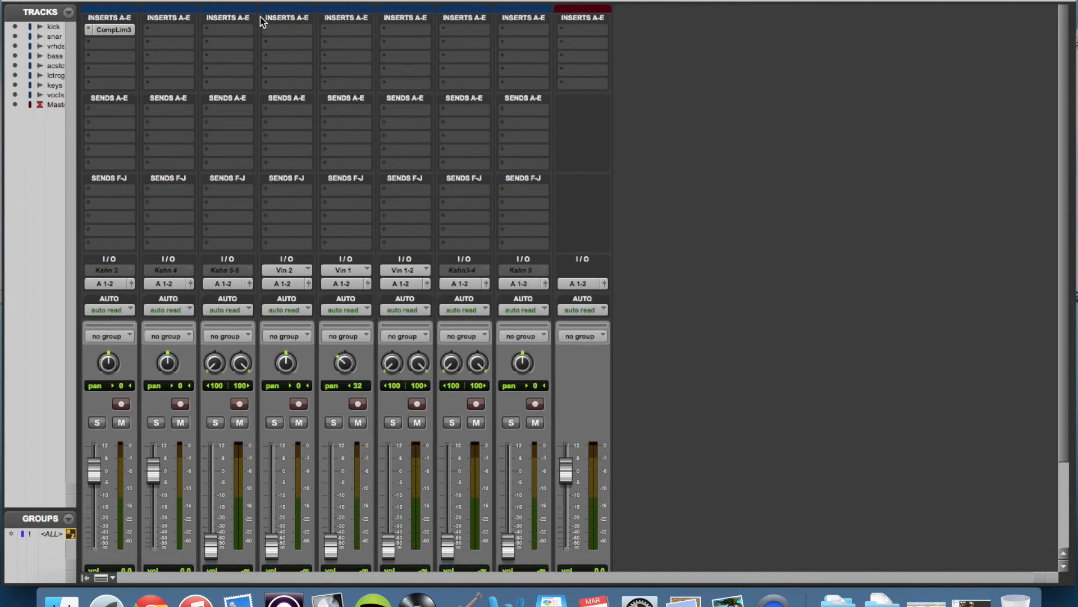
Reopen and close the kick track's compressor window, and reset that insert slot to no insert
left_click(98, 29)
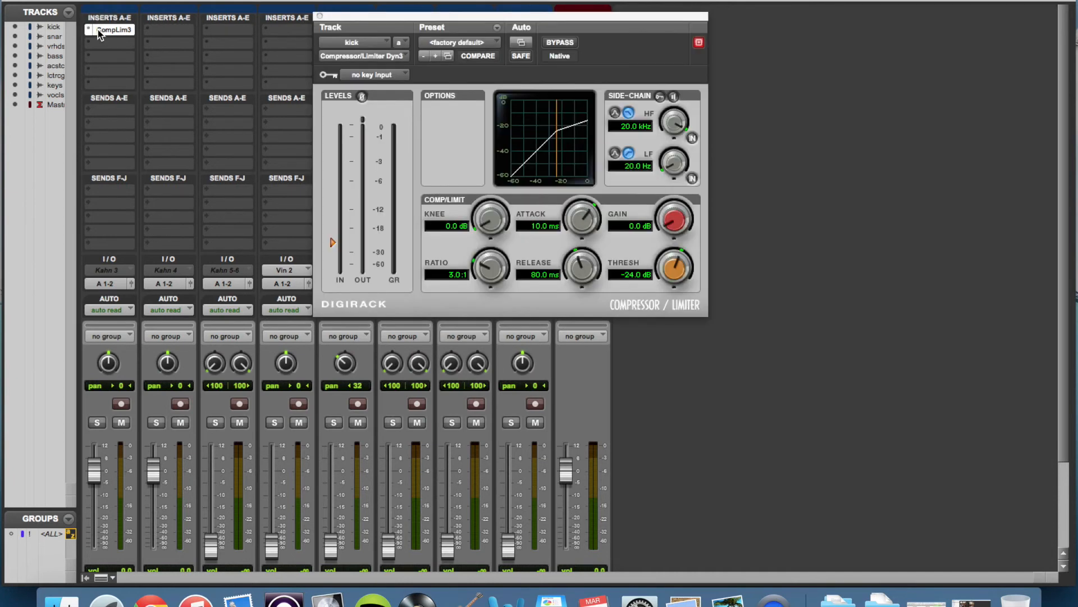
left_click(320, 17)
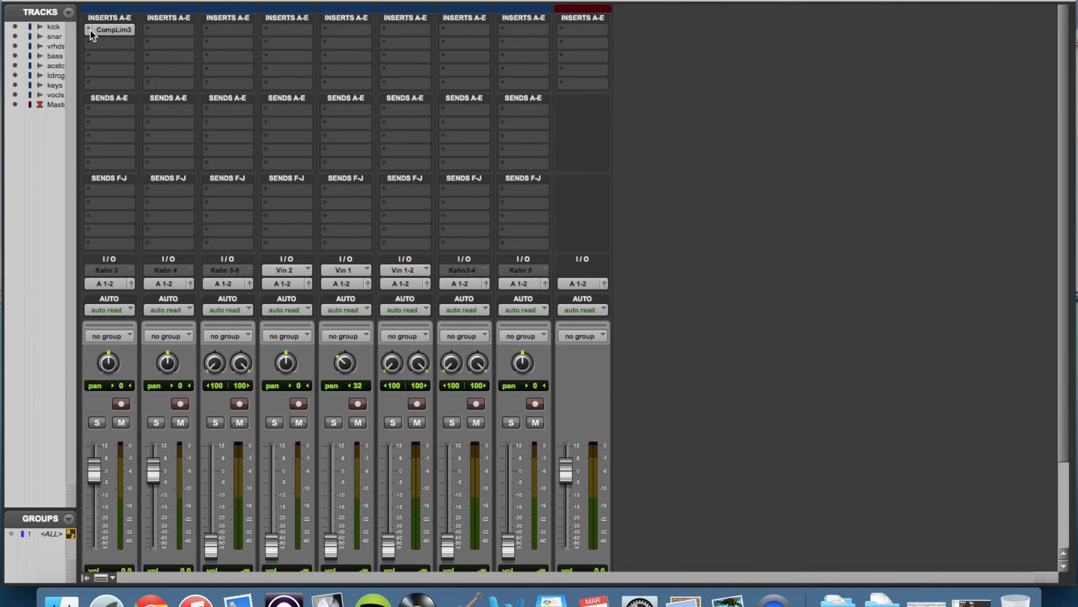
left_click(90, 31)
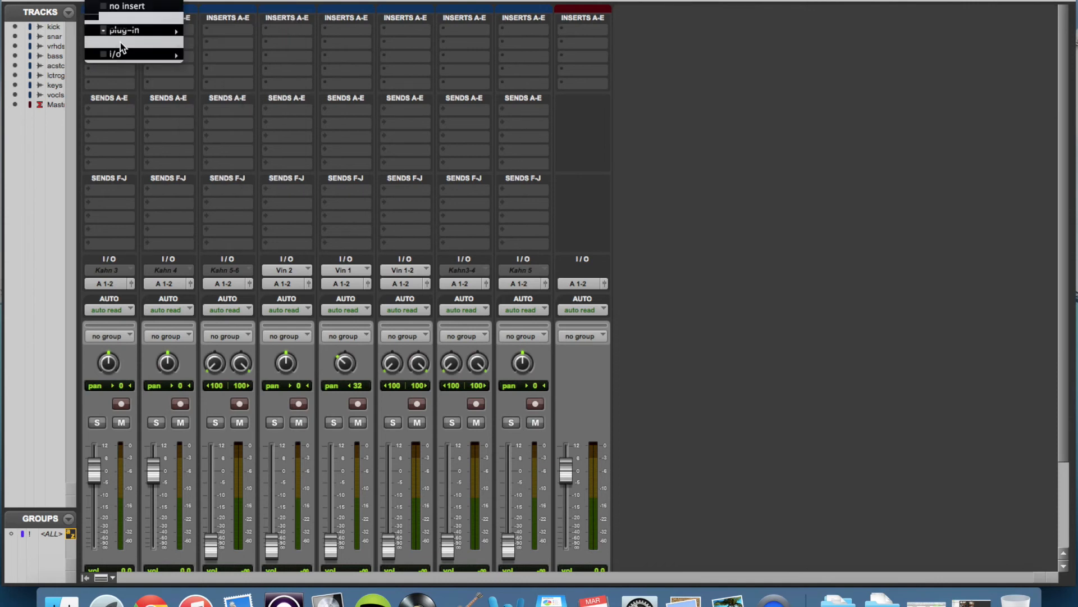
left_click(128, 7)
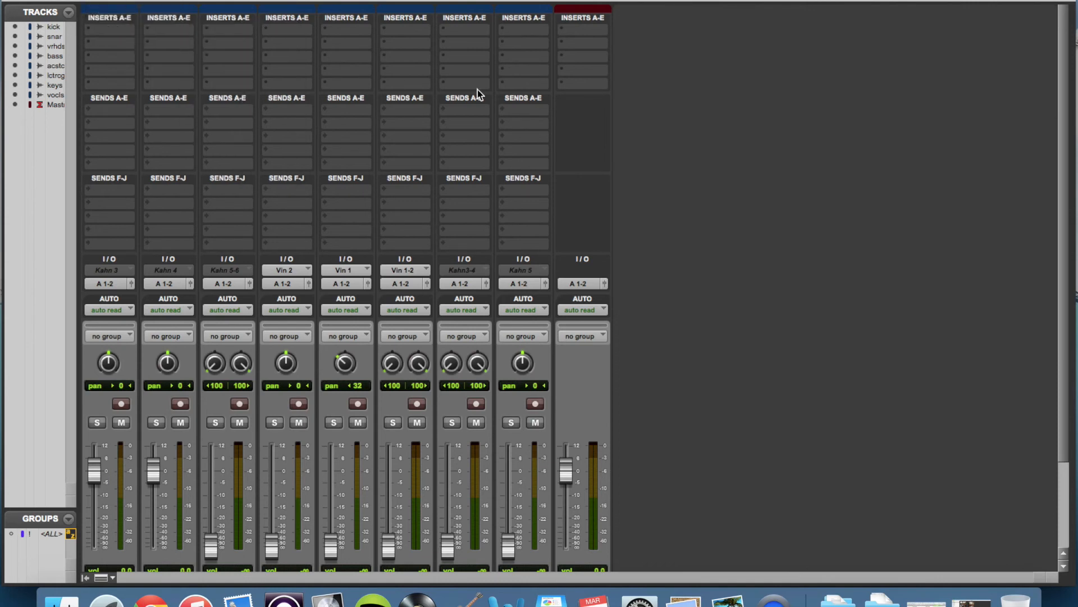
Return to the Edit window and look through the track list down to the Master track
scroll(741, 344, "down", 3)
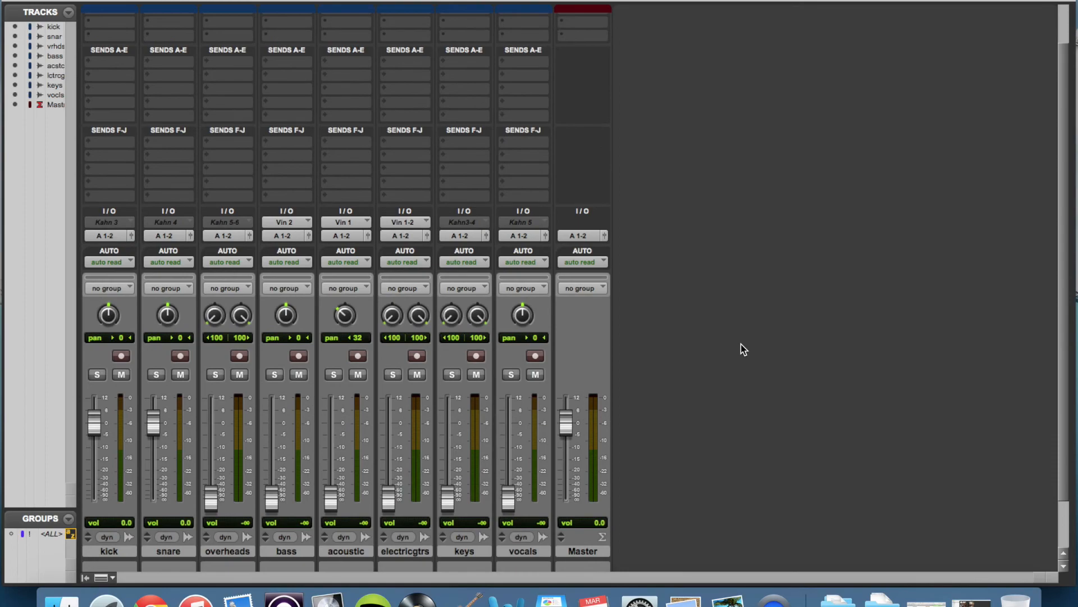
key("super+equal")
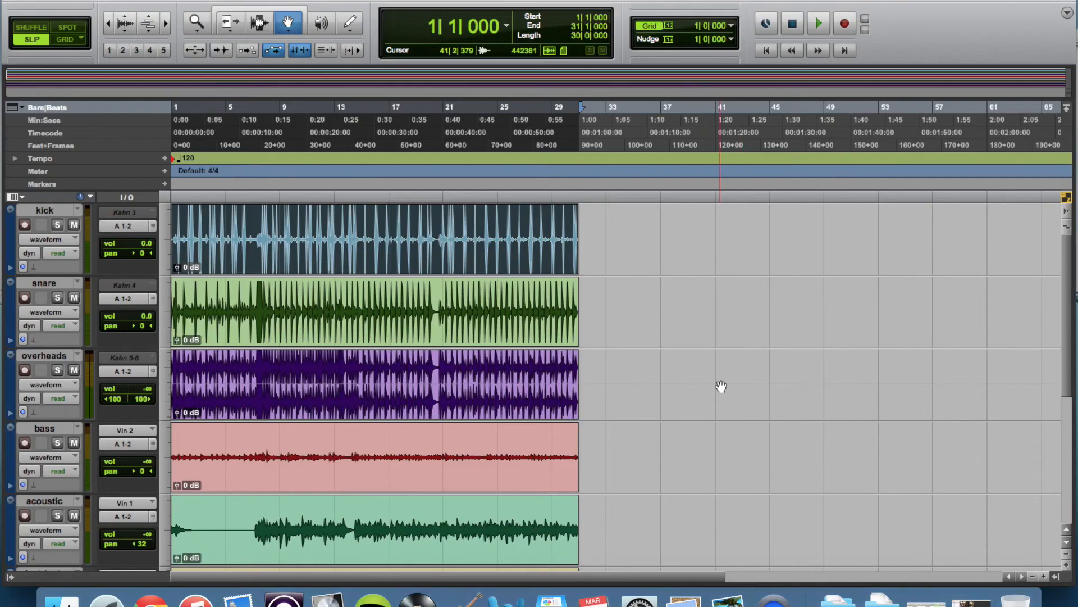
scroll(721, 386, "down", 5)
scroll(721, 386, "up", 5)
scroll(740, 387, "down", 2)
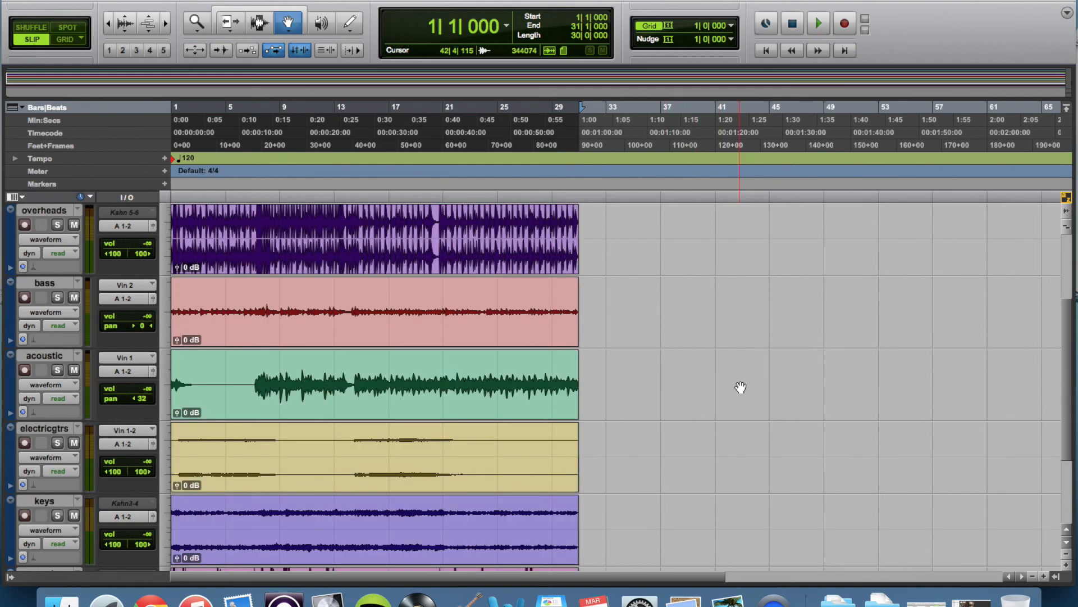
scroll(740, 387, "down", 2)
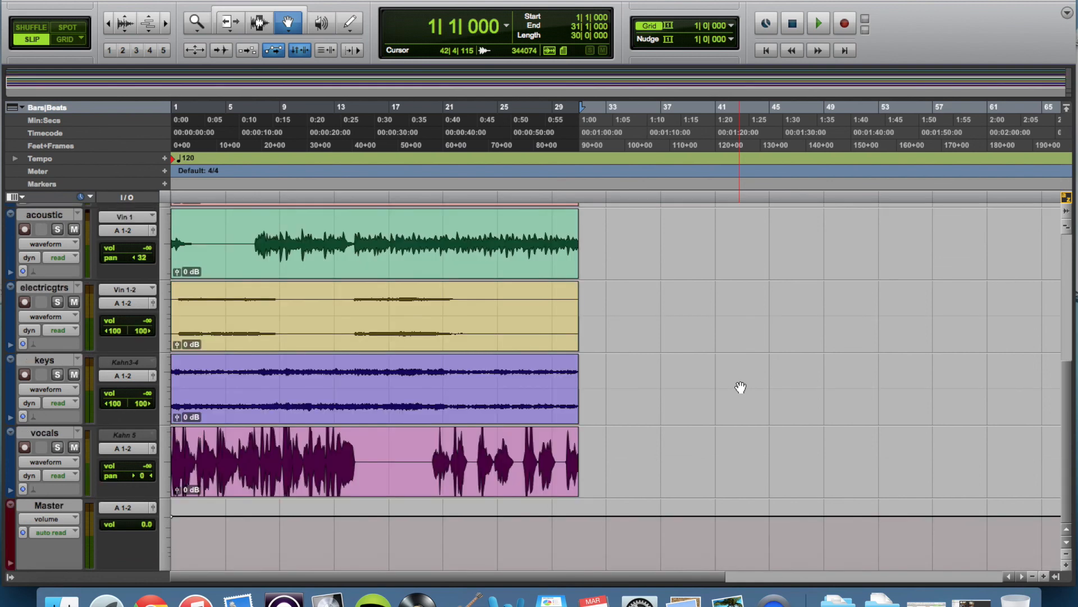